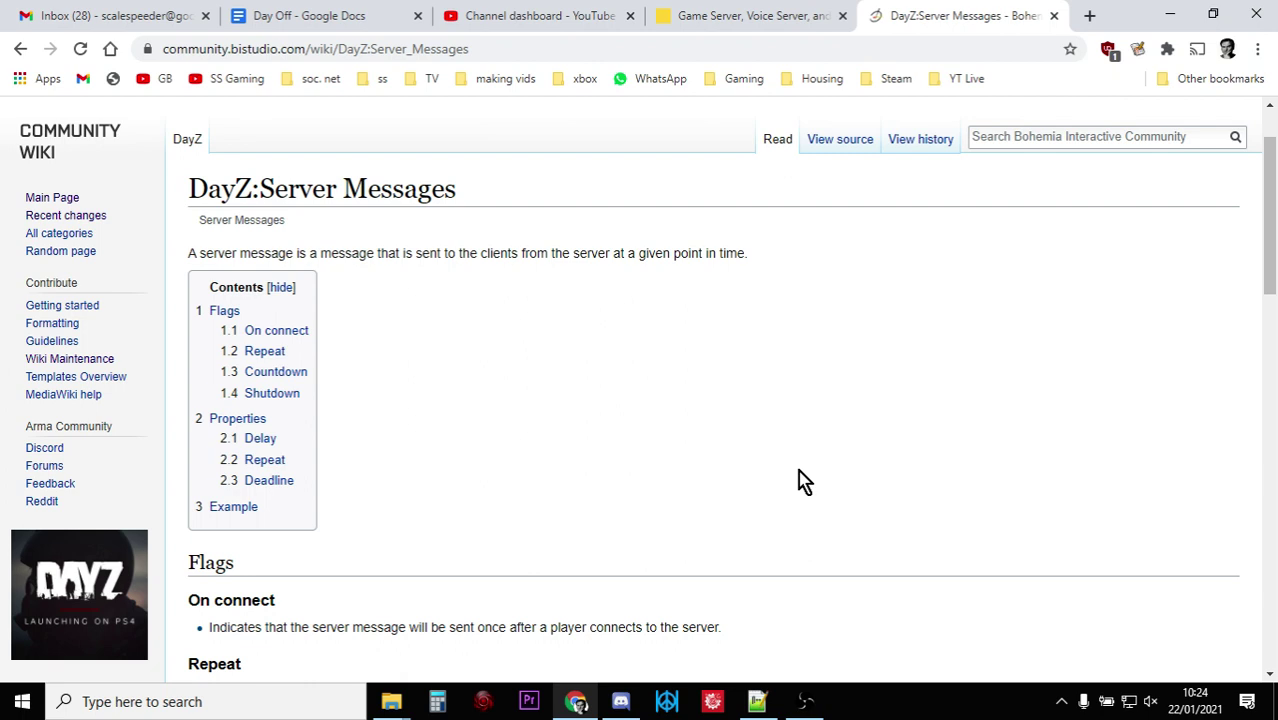
Switch from the wiki article to the Nitrado 'Game Server' tab showing the DayZ PS4 server dashboard.
left_click(722, 18)
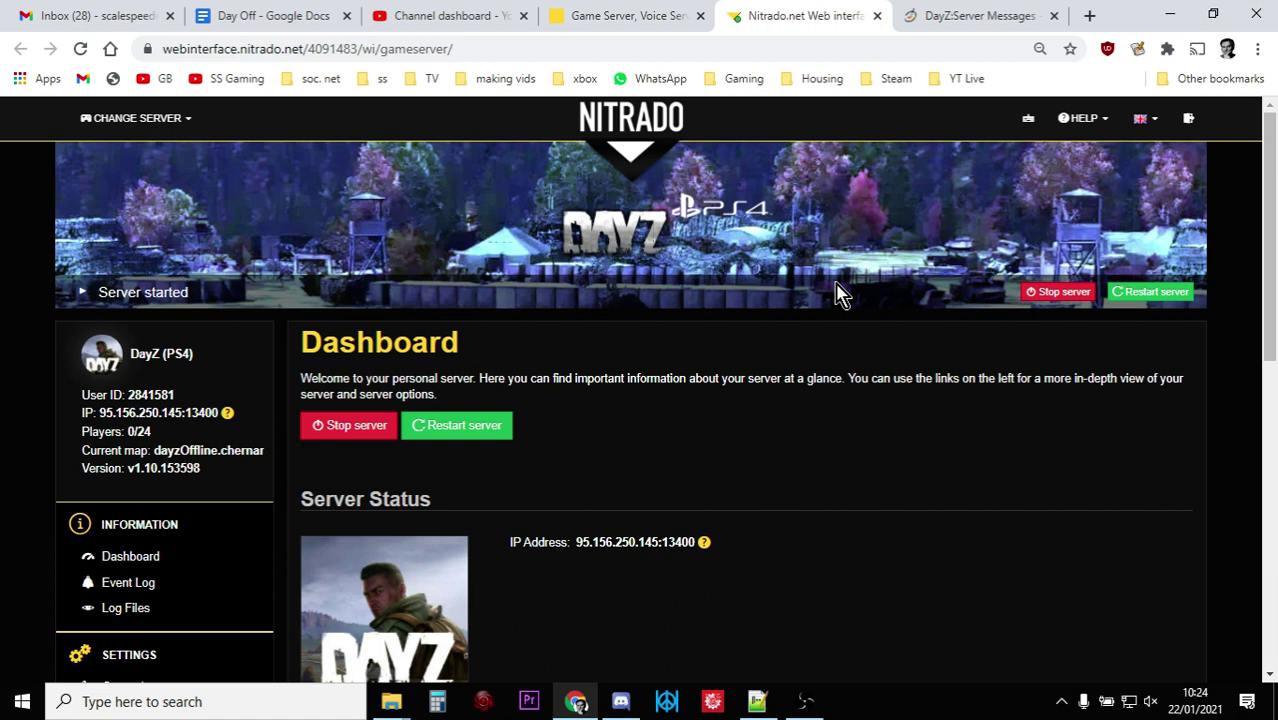
In the File Browser, go to dayzps_missions/dayzoffline.chernarusplus/db to find messages.xml.
scroll(838, 292, "down", 3)
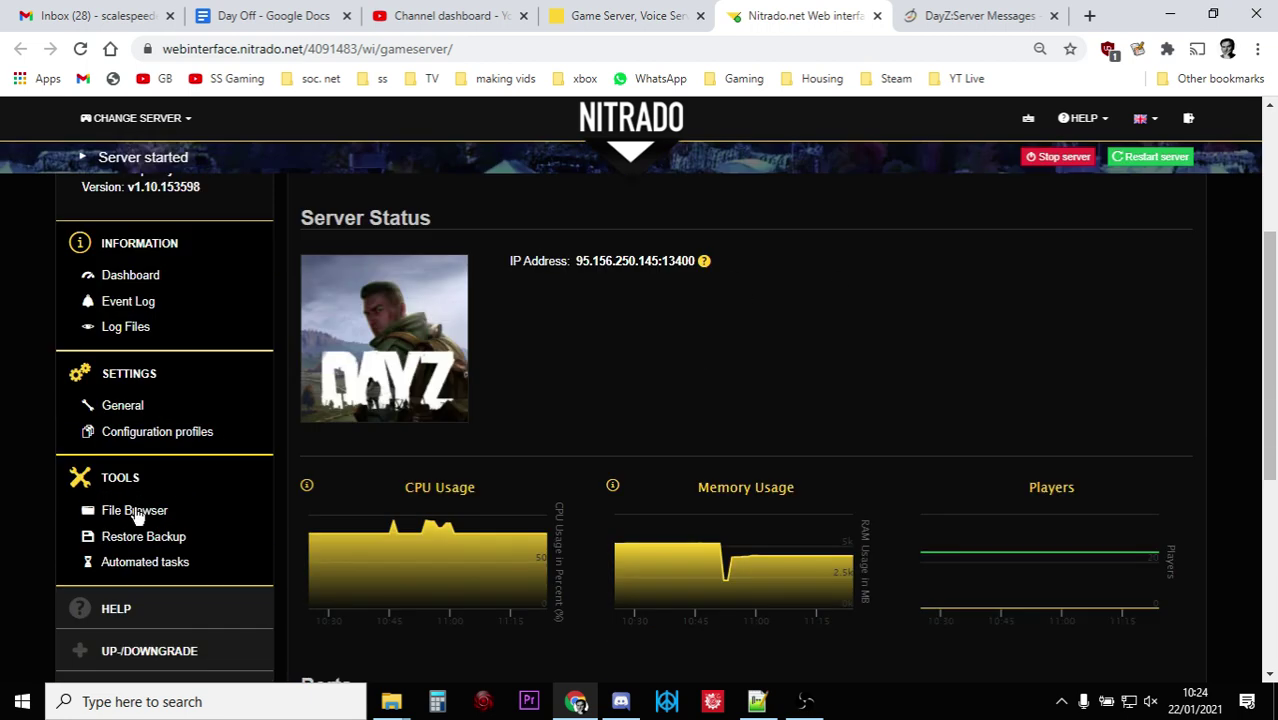
left_click(136, 512)
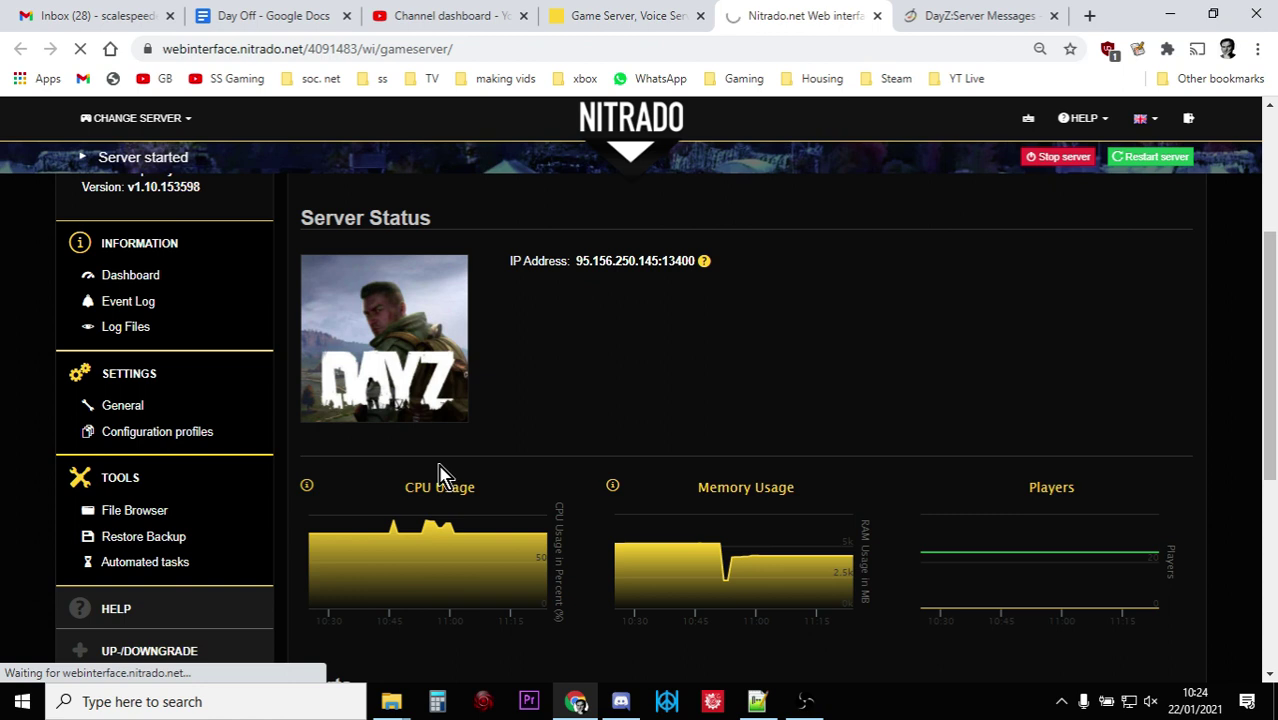
scroll(514, 470, "down", 1)
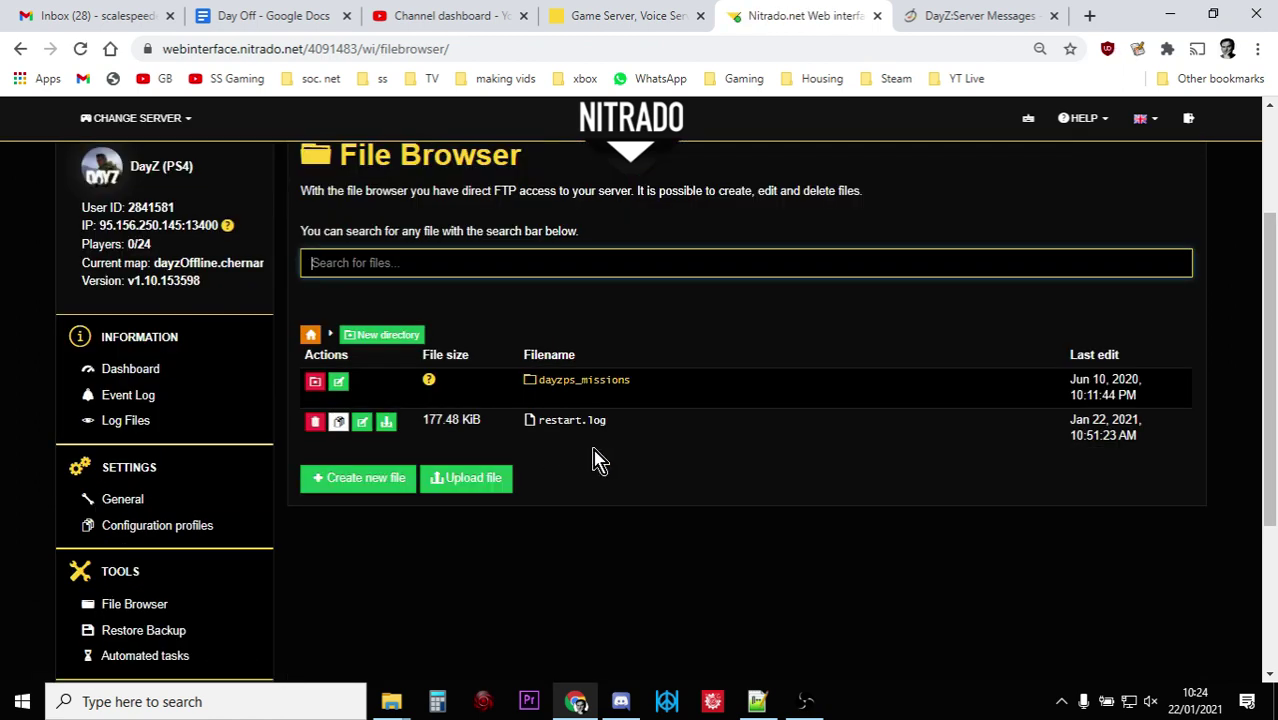
left_click(610, 383)
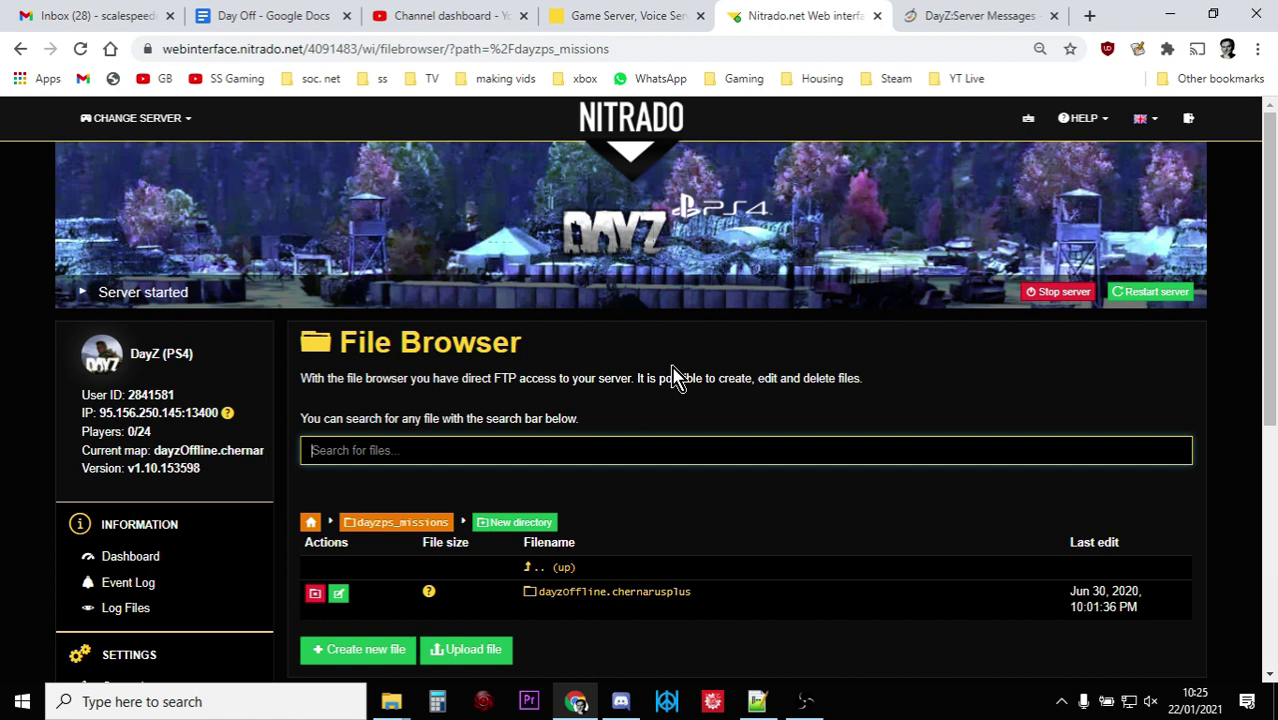
scroll(673, 378, "down", 2)
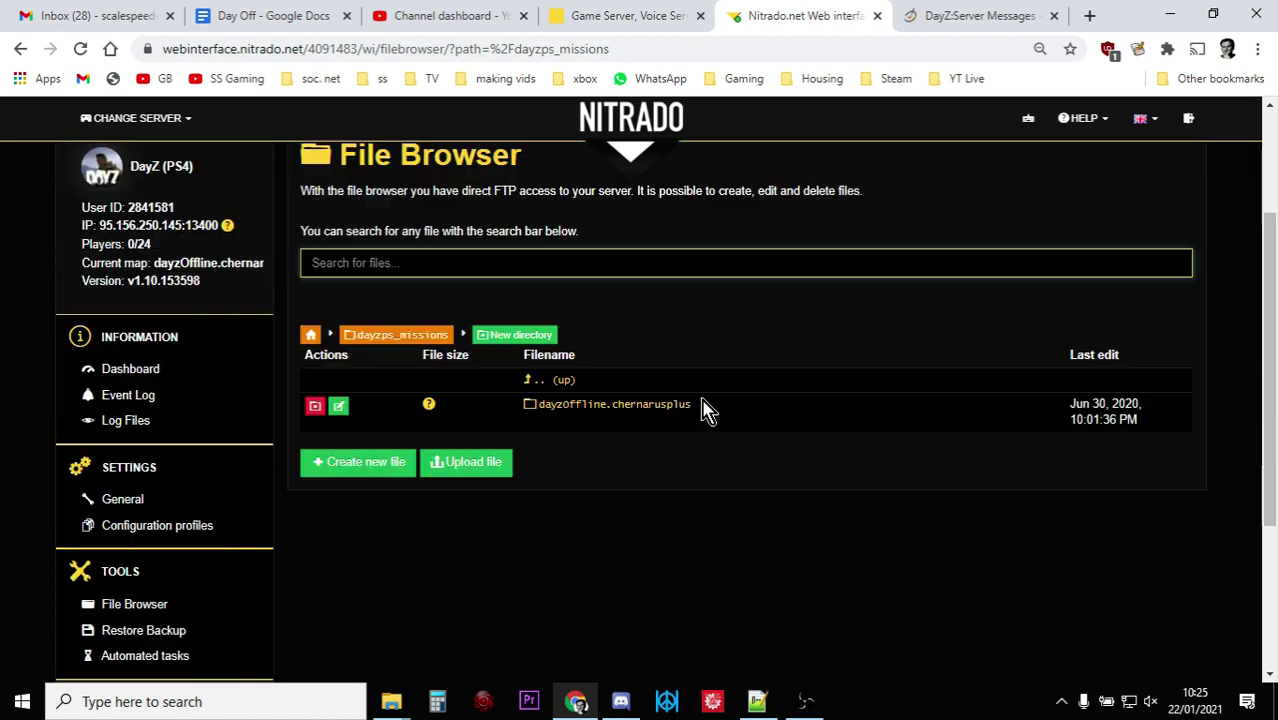
left_click(645, 407)
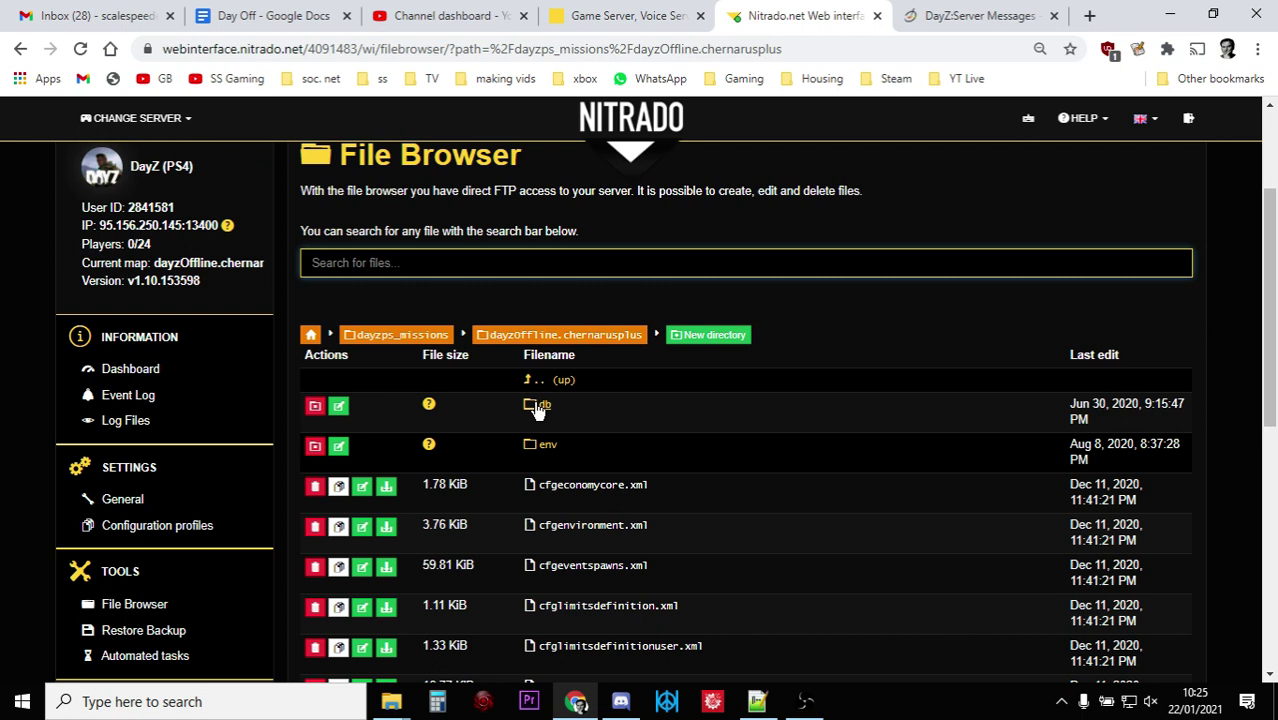
left_click(537, 408)
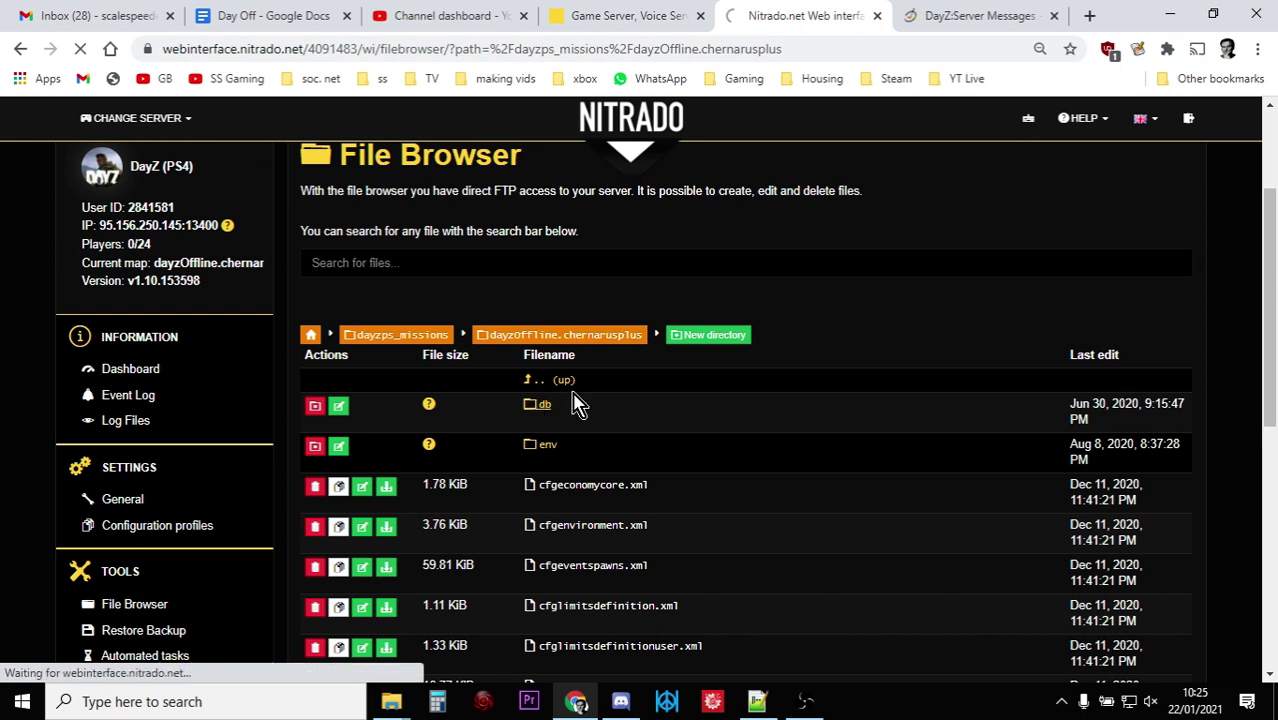
scroll(628, 405, "down", 1)
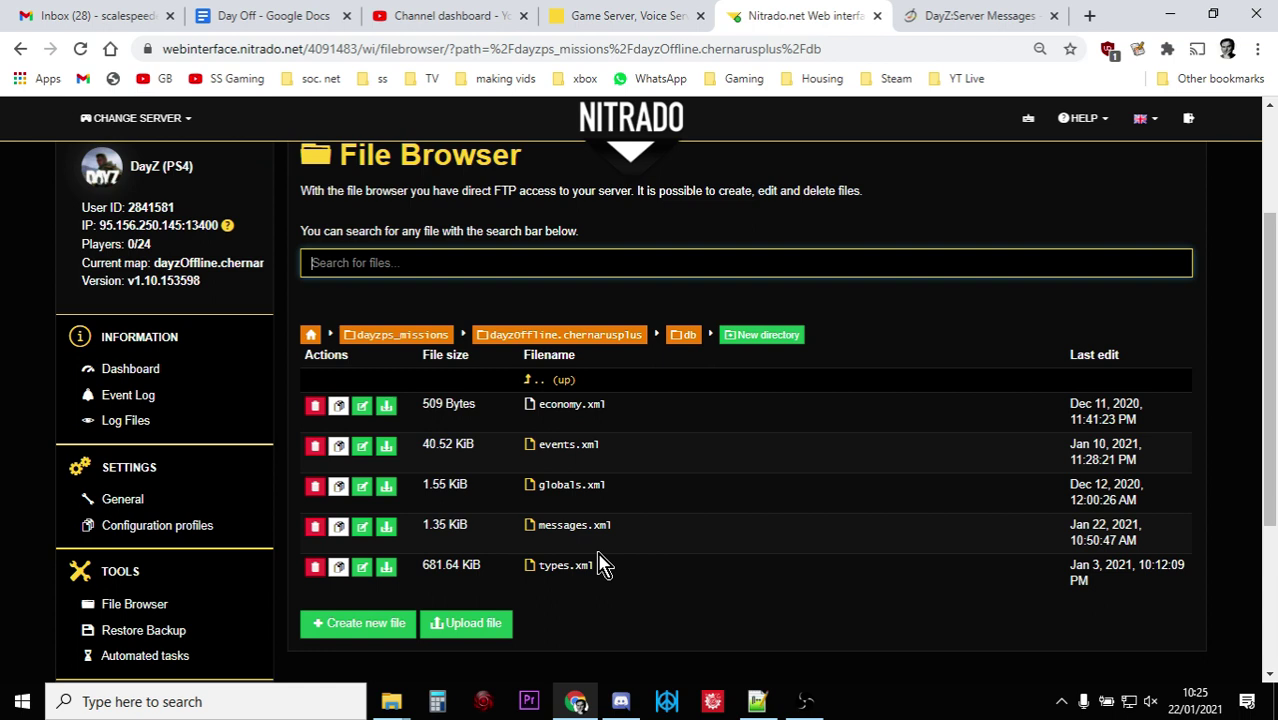
scroll(650, 528, "down", 1)
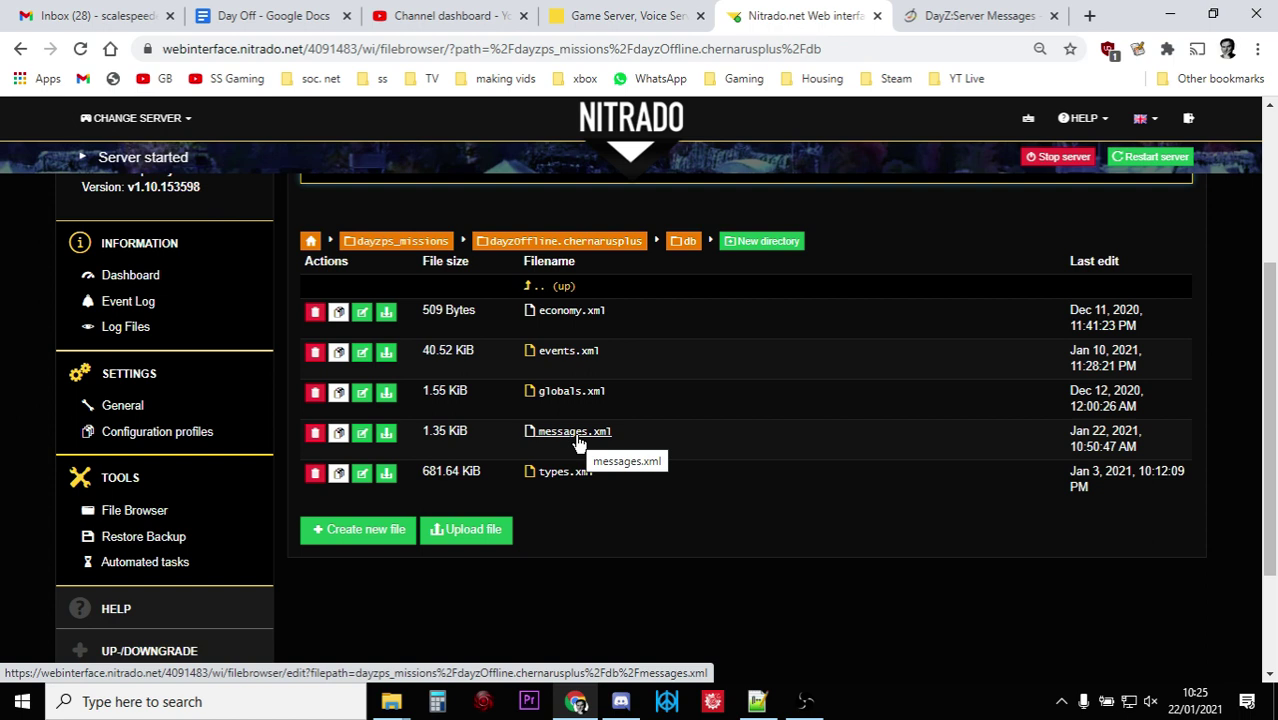
left_click(757, 699)
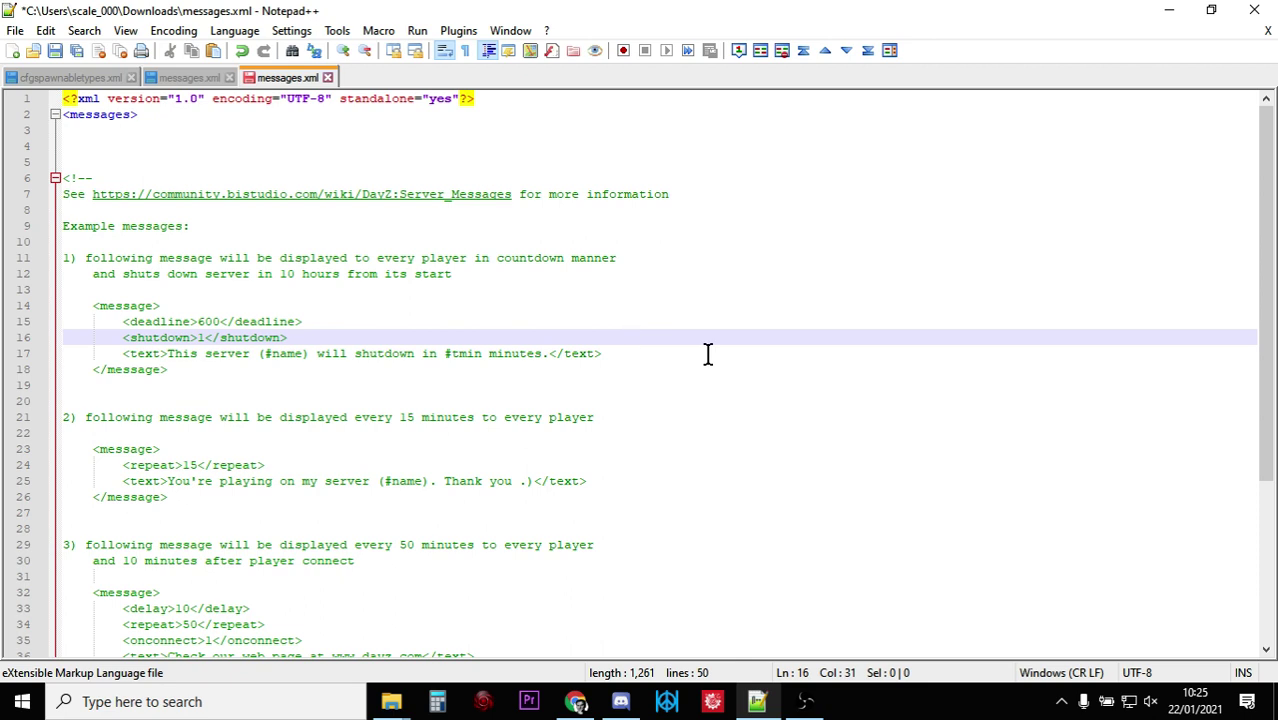
scroll(705, 356, "down", 5)
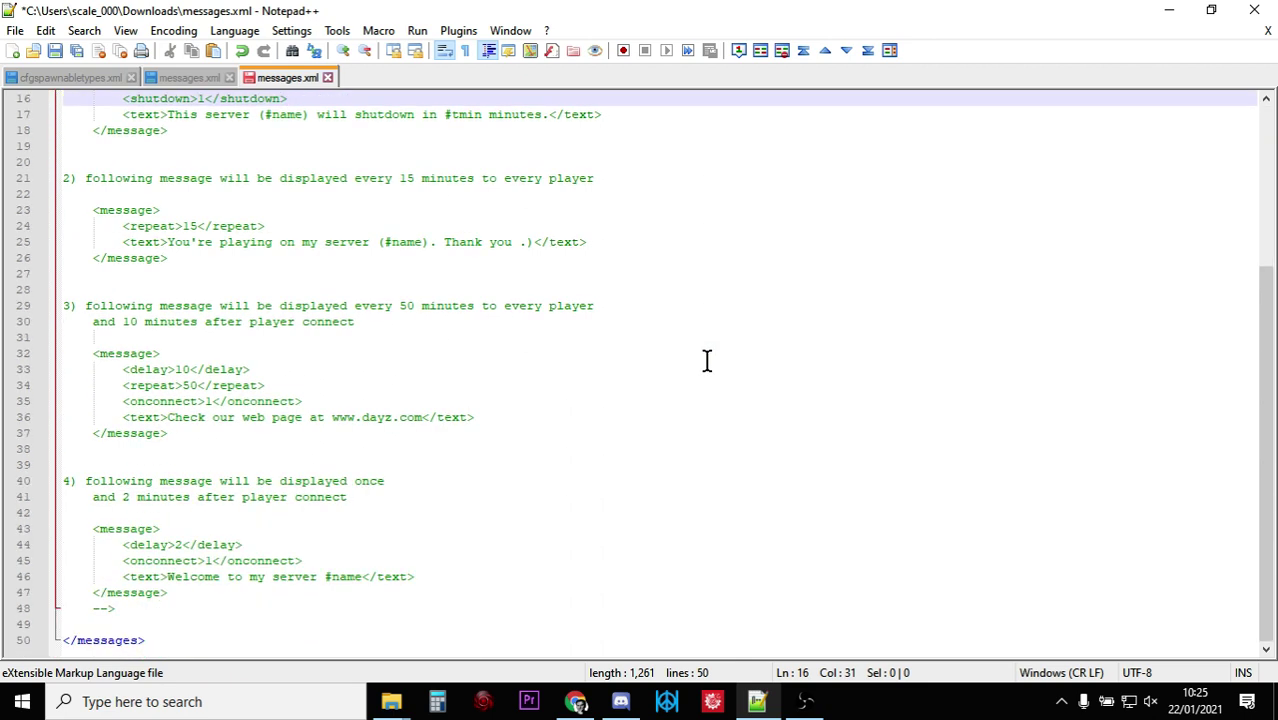
scroll(705, 358, "up", 2)
scroll(705, 360, "up", 3)
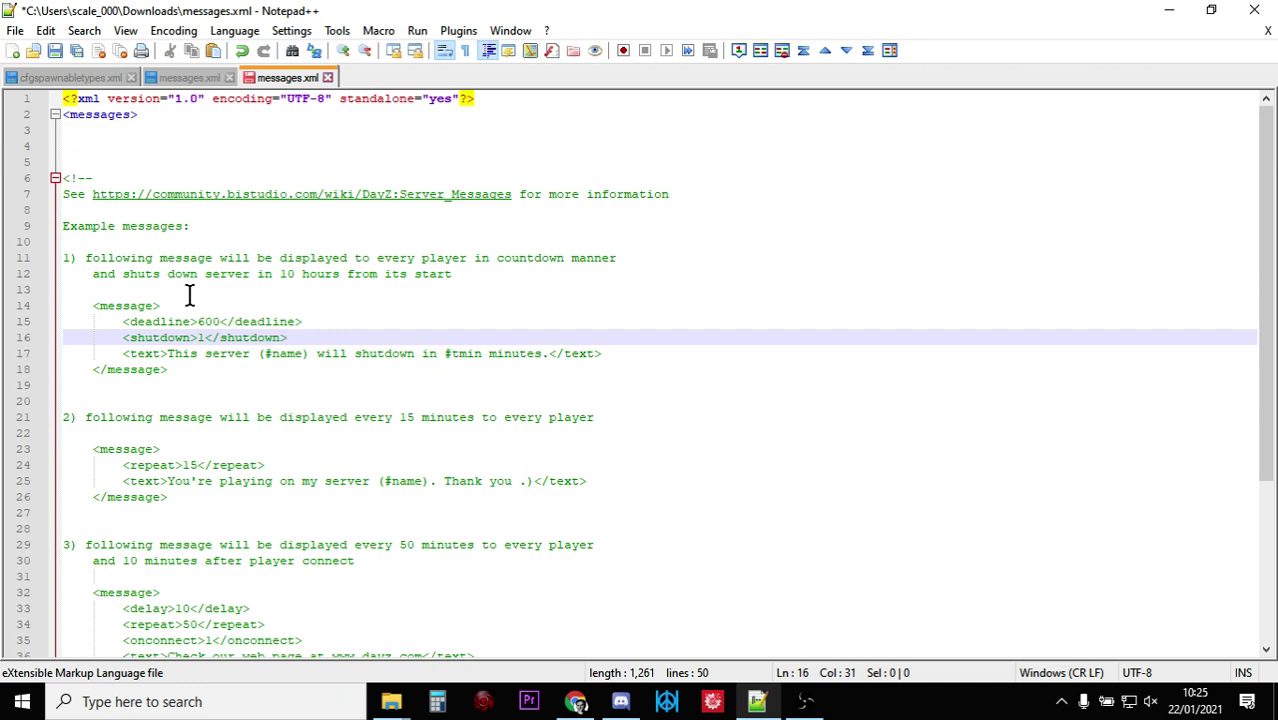
scroll(215, 370, "down", 5)
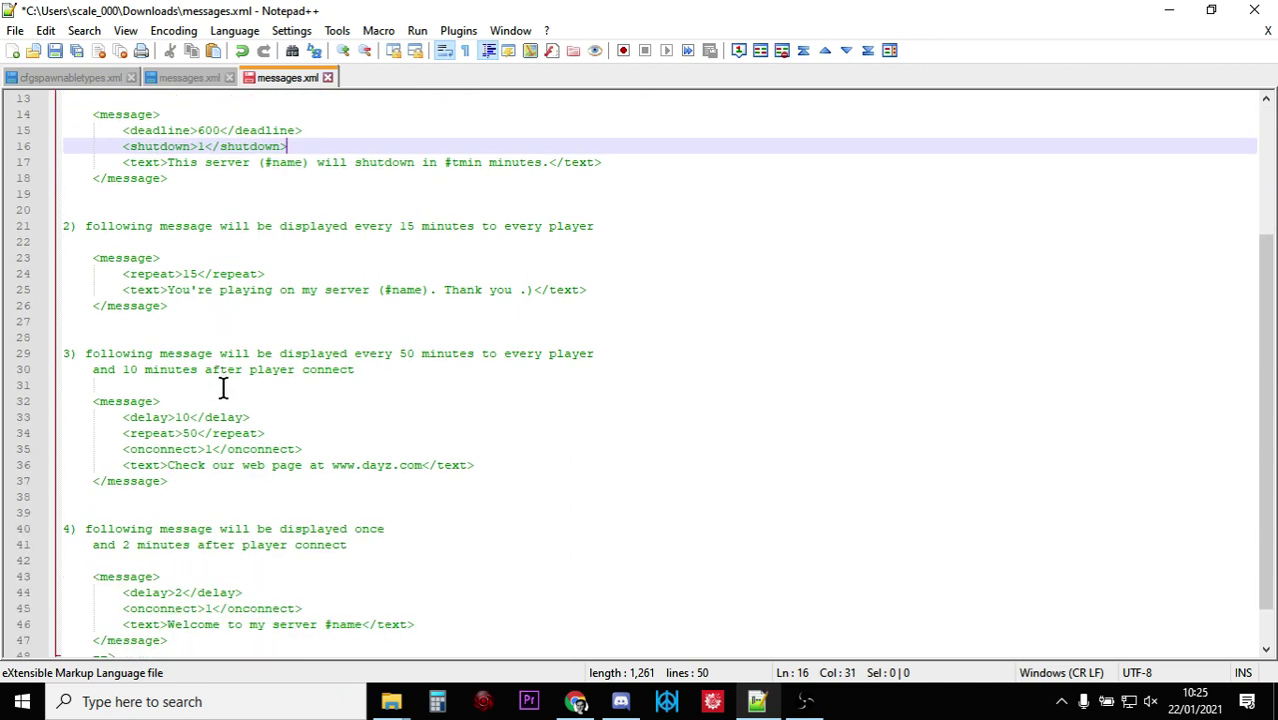
scroll(222, 560, "up", 5)
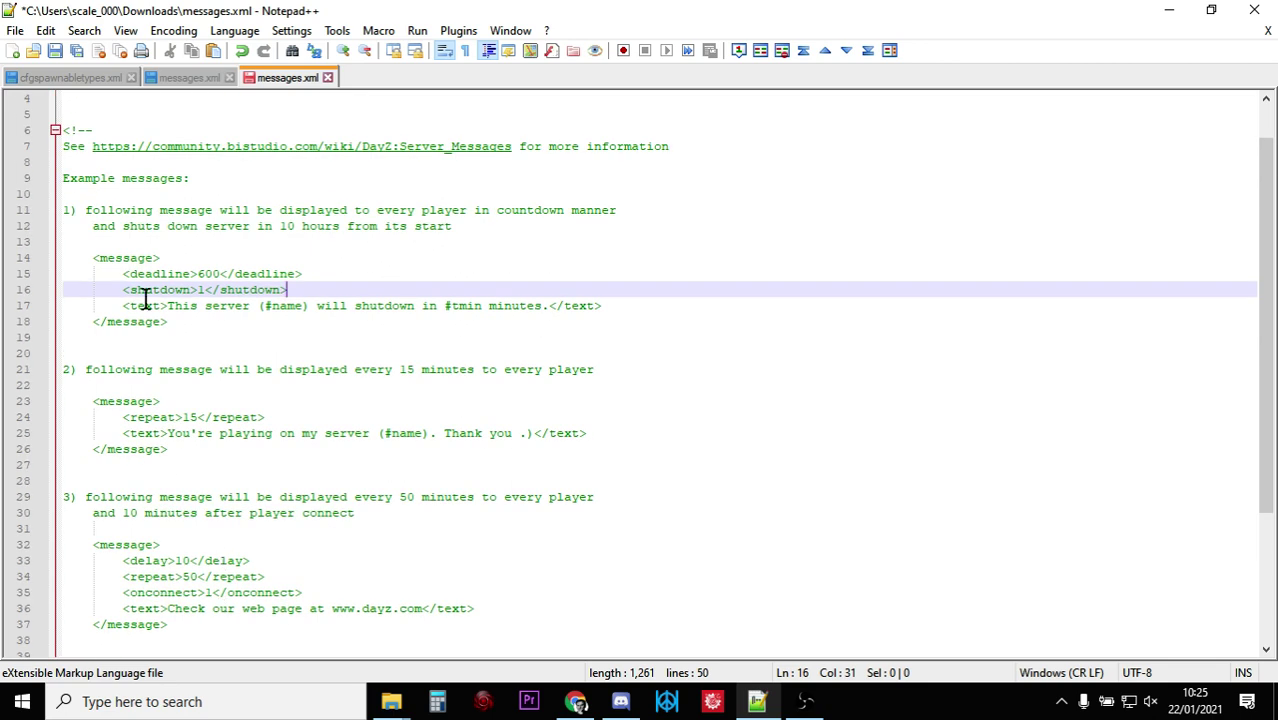
left_click_drag(93, 178, 62, 179)
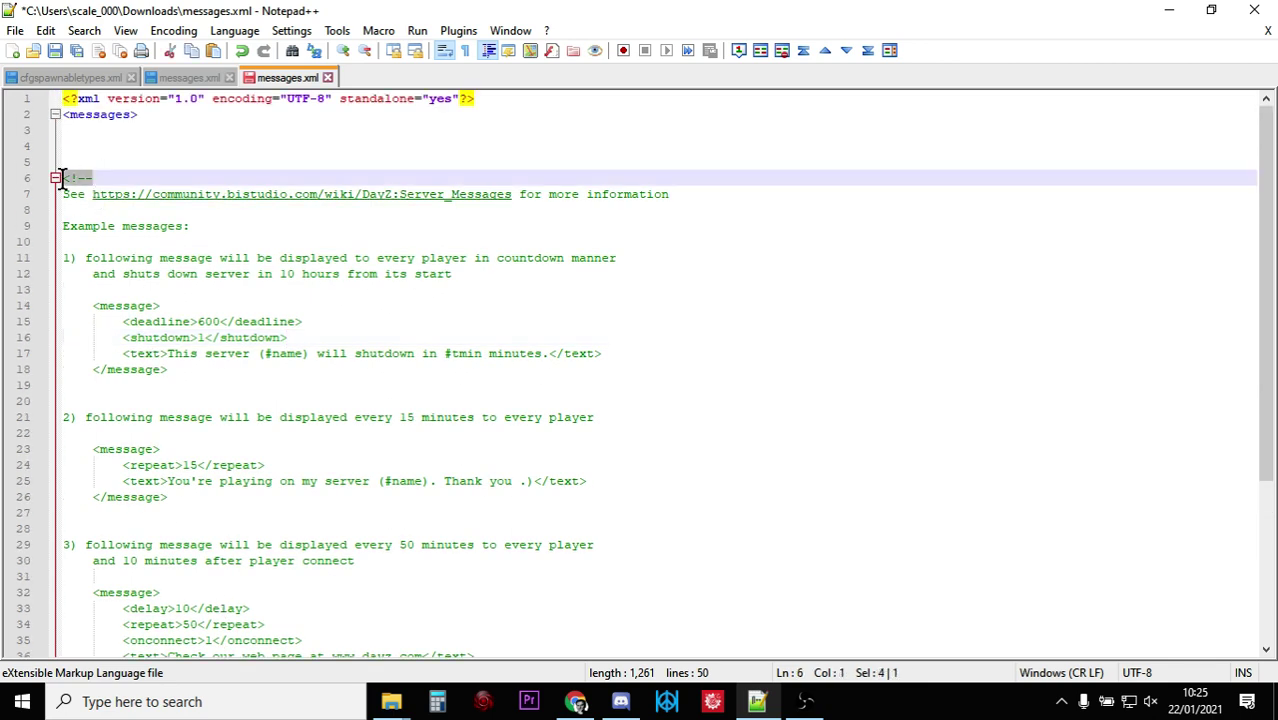
scroll(108, 240, "down", 5)
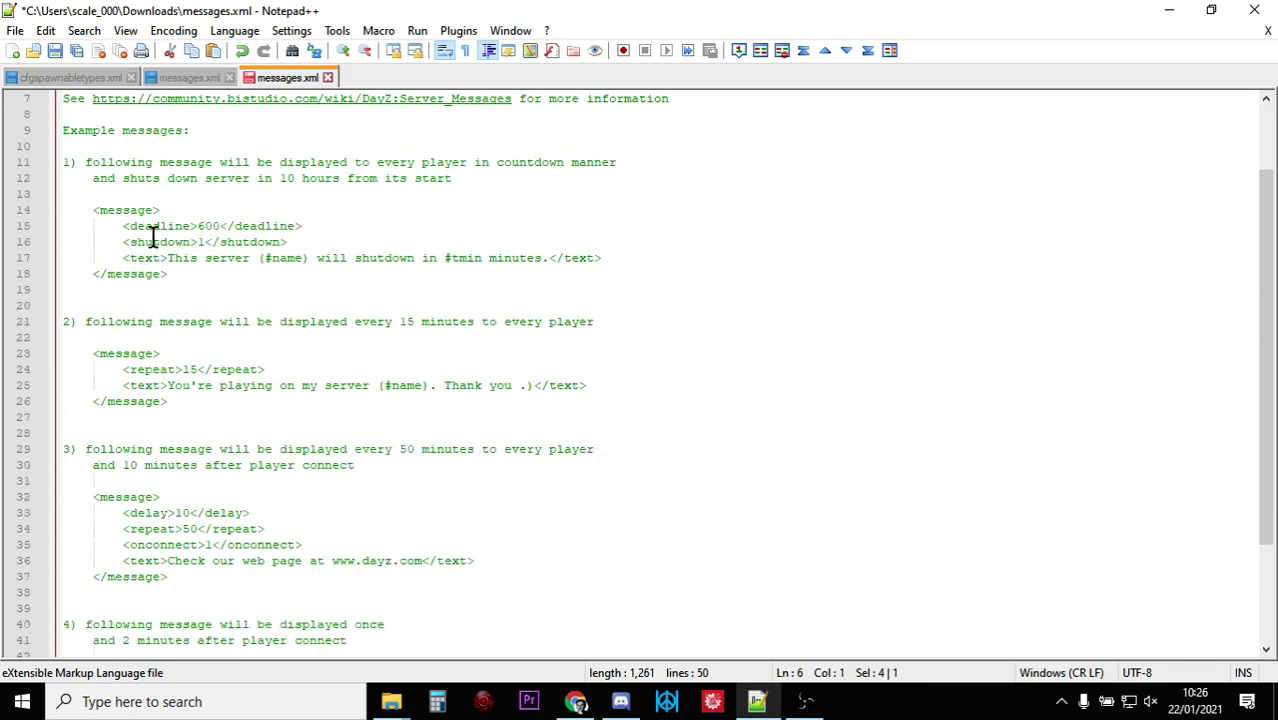
left_click_drag(115, 608, 91, 607)
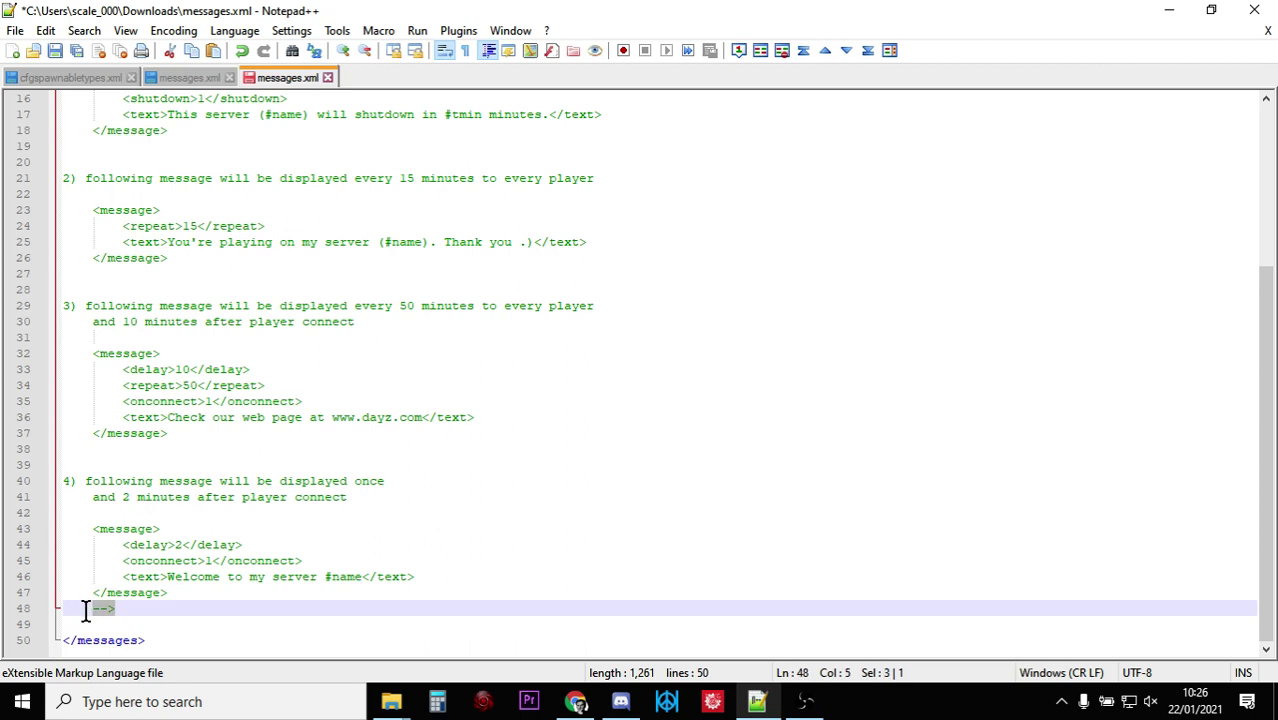
scroll(186, 577, "up", 4)
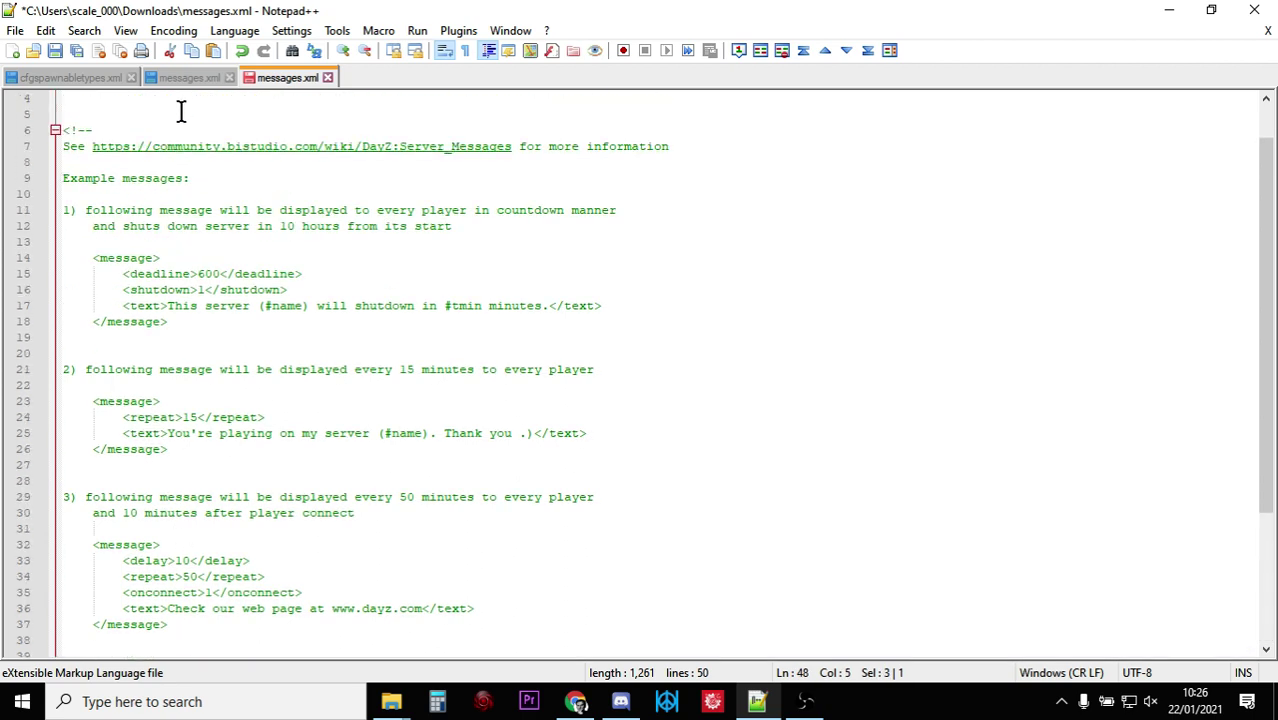
left_click(172, 124)
scroll(245, 220, "up", 1)
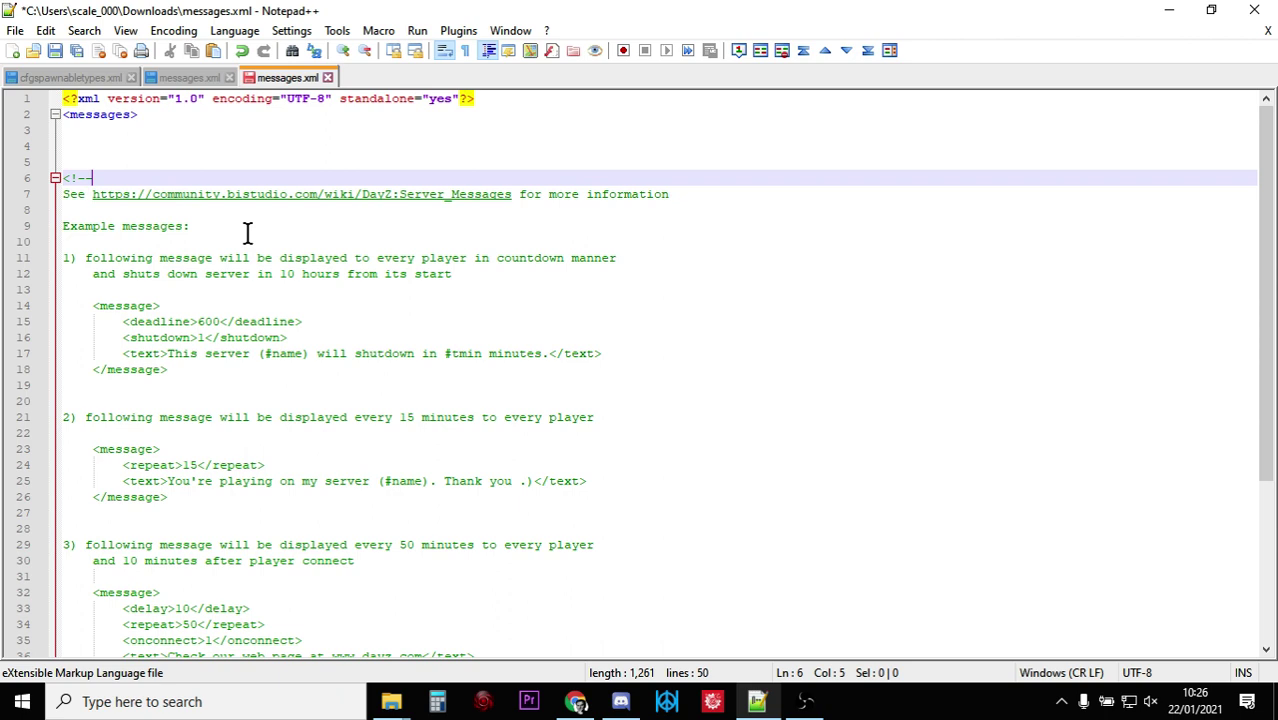
left_click(174, 145)
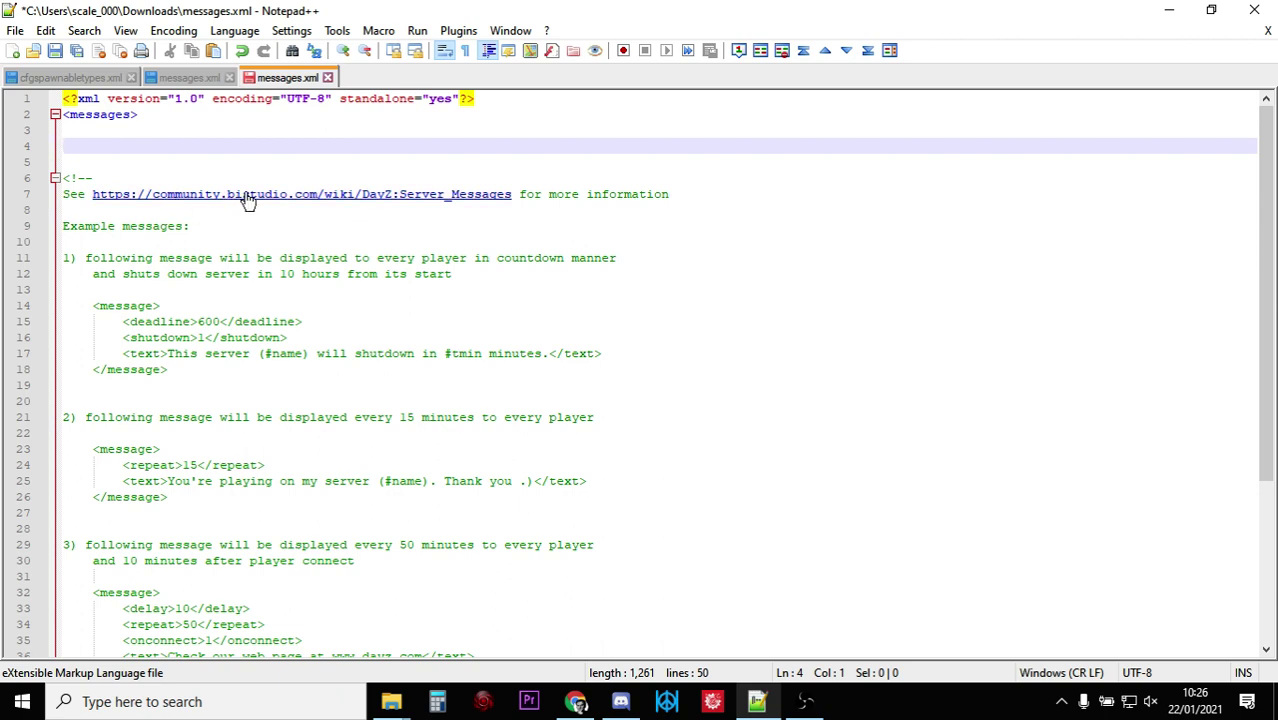
left_click(576, 701)
left_click(941, 16)
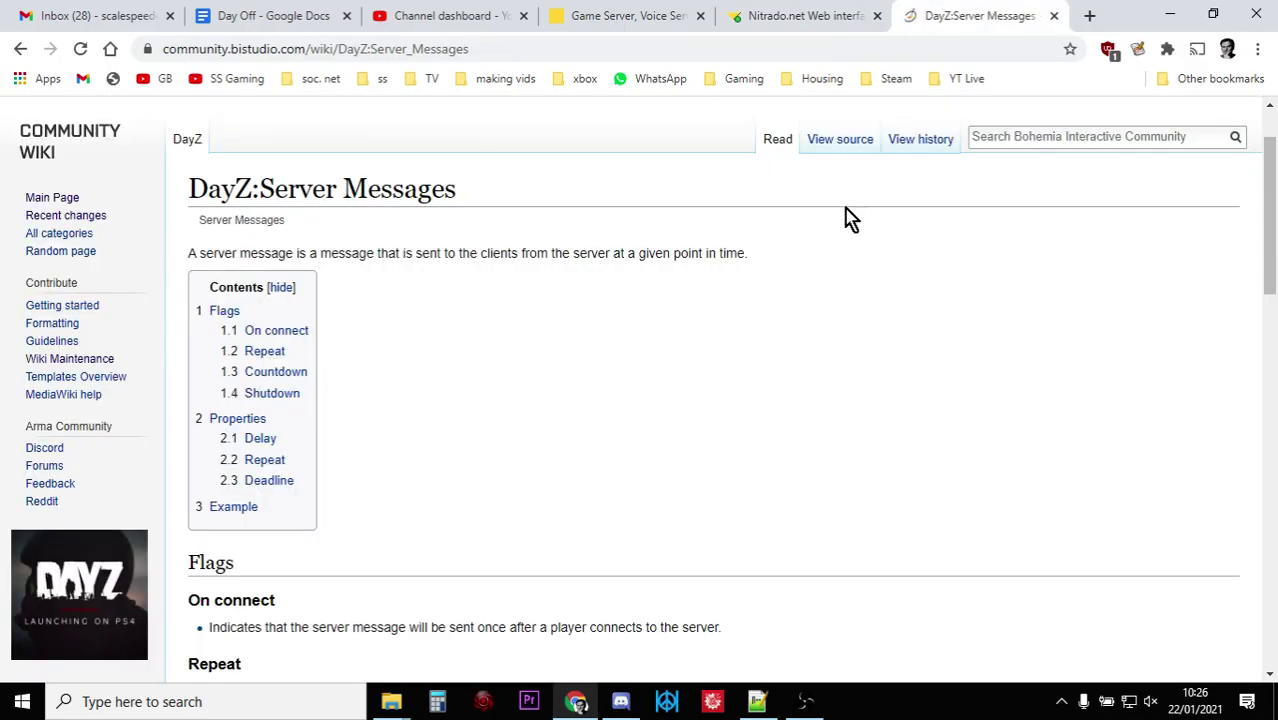
scroll(790, 368, "down", 5)
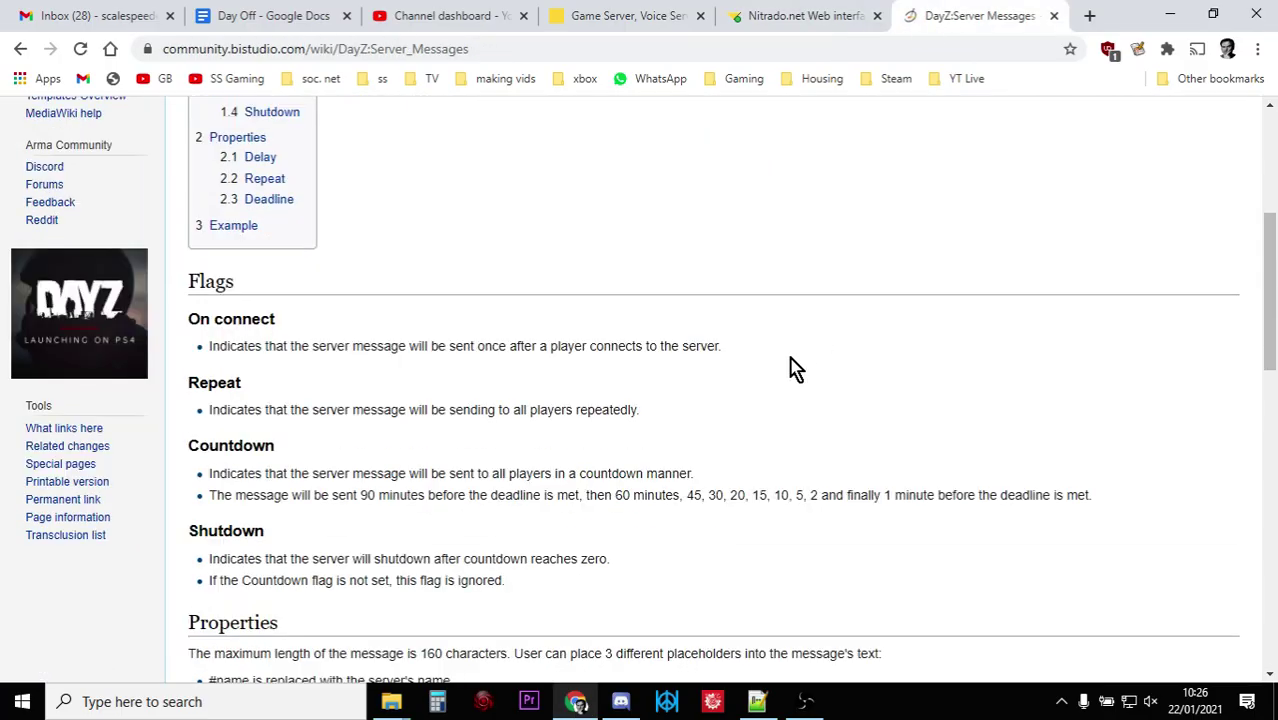
scroll(790, 368, "down", 9)
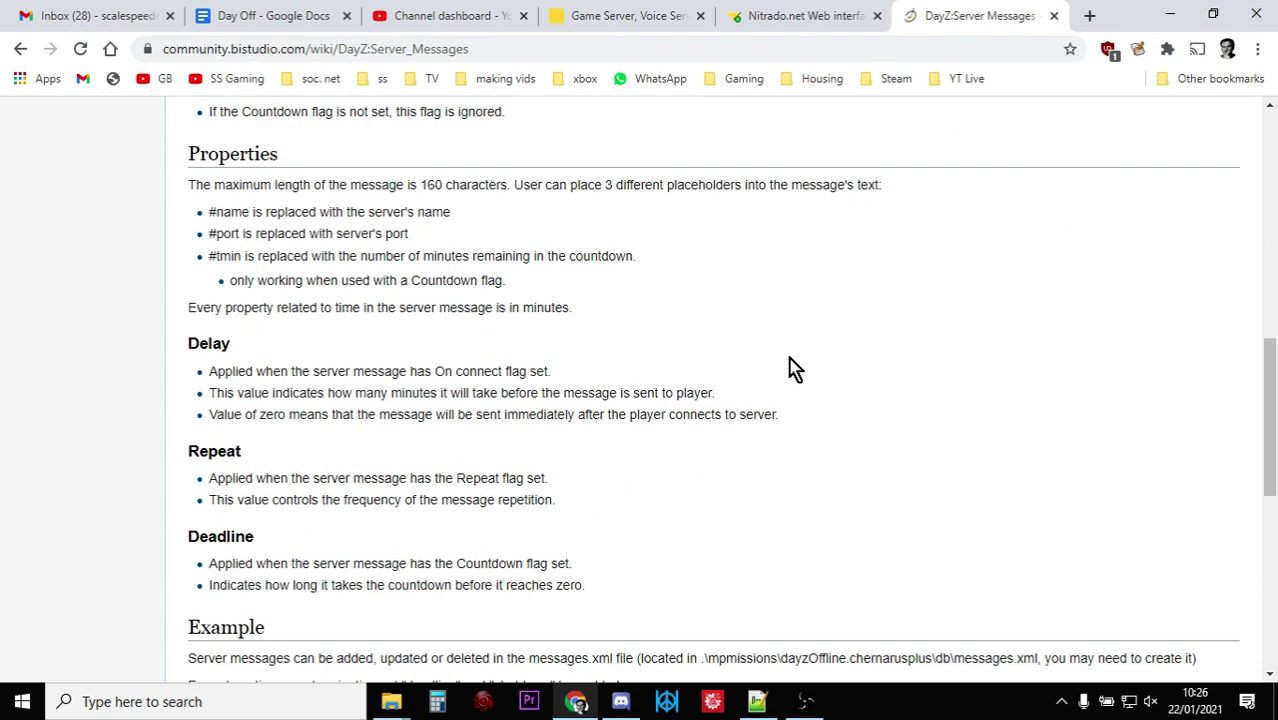
scroll(790, 368, "down", 2)
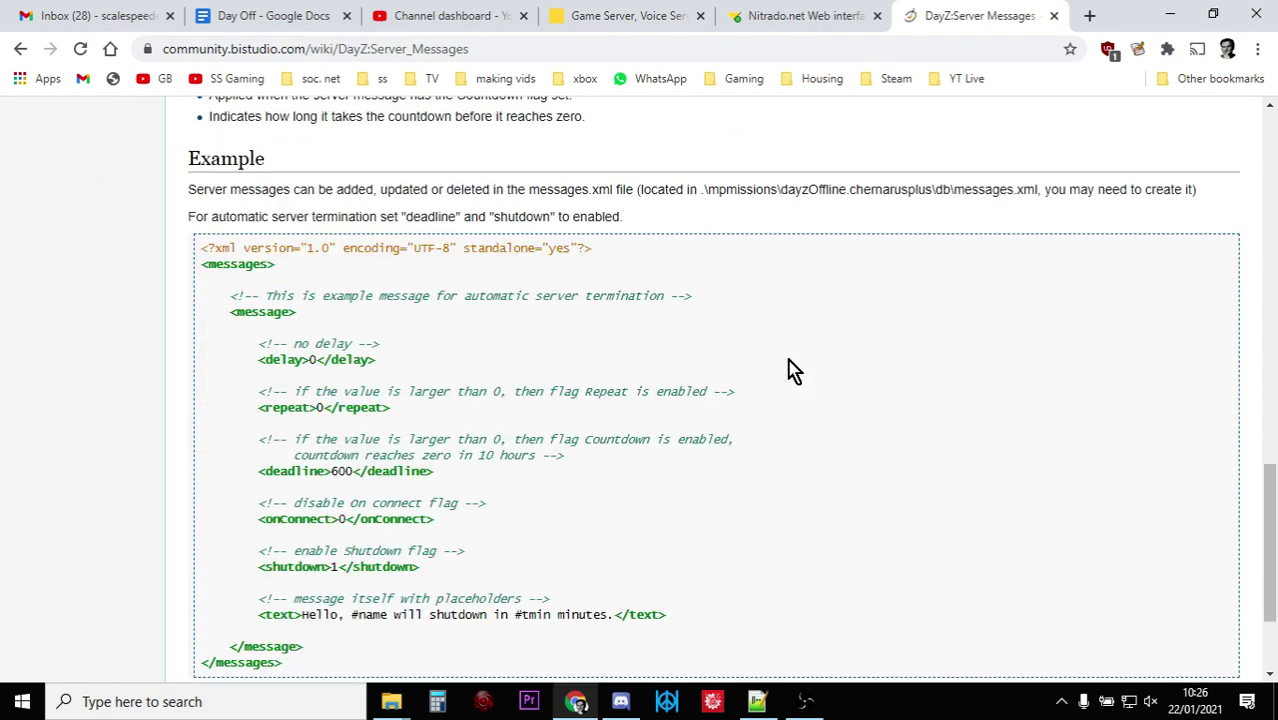
left_click(757, 701)
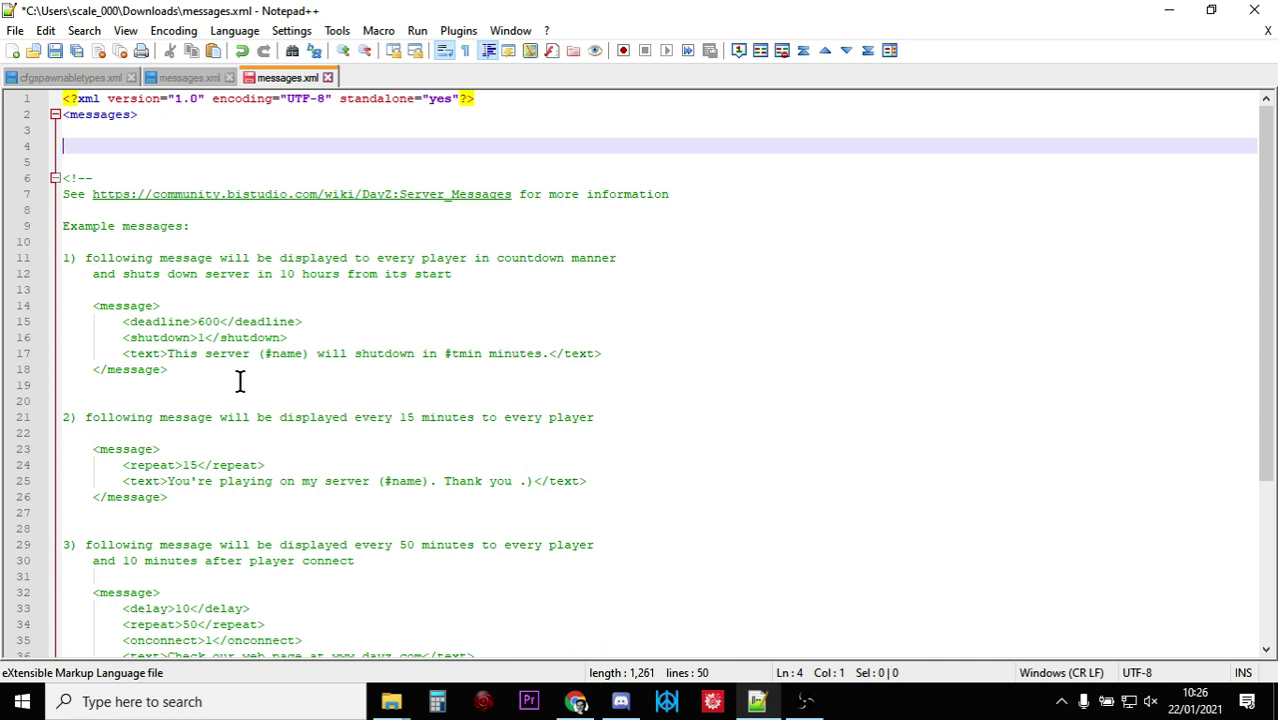
Copy the first example message block (deadline 600, shutdown 1) and paste it uncommented at line 4.
left_click_drag(180, 368, 94, 305)
right_click(112, 316)
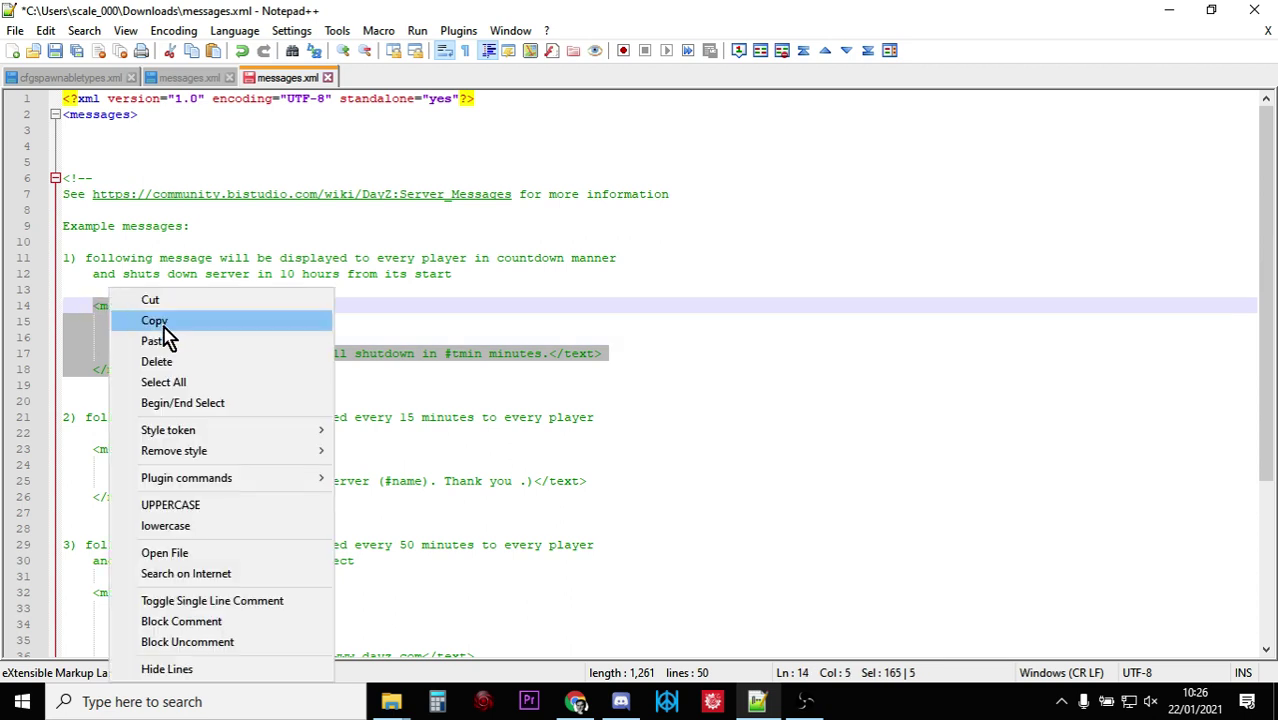
left_click(163, 324)
left_click(87, 144)
right_click(90, 146)
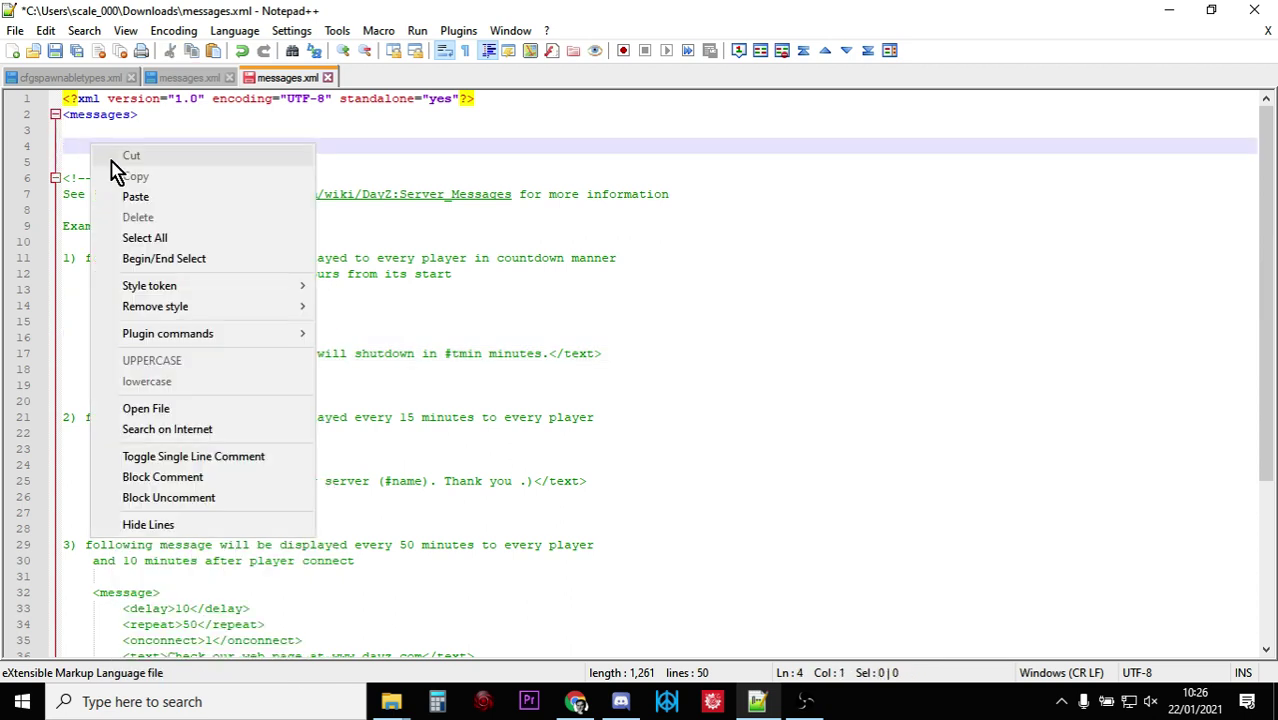
left_click(200, 197)
left_click(240, 221)
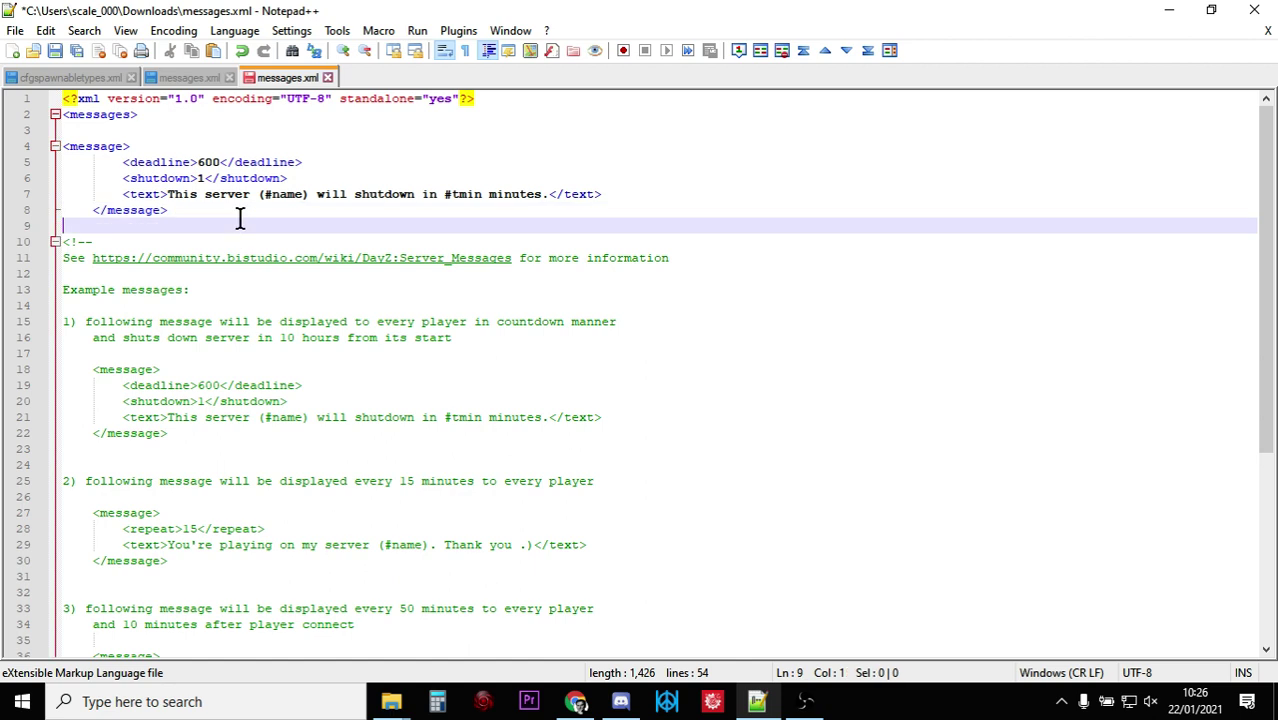
left_click(201, 178)
left_click(220, 162)
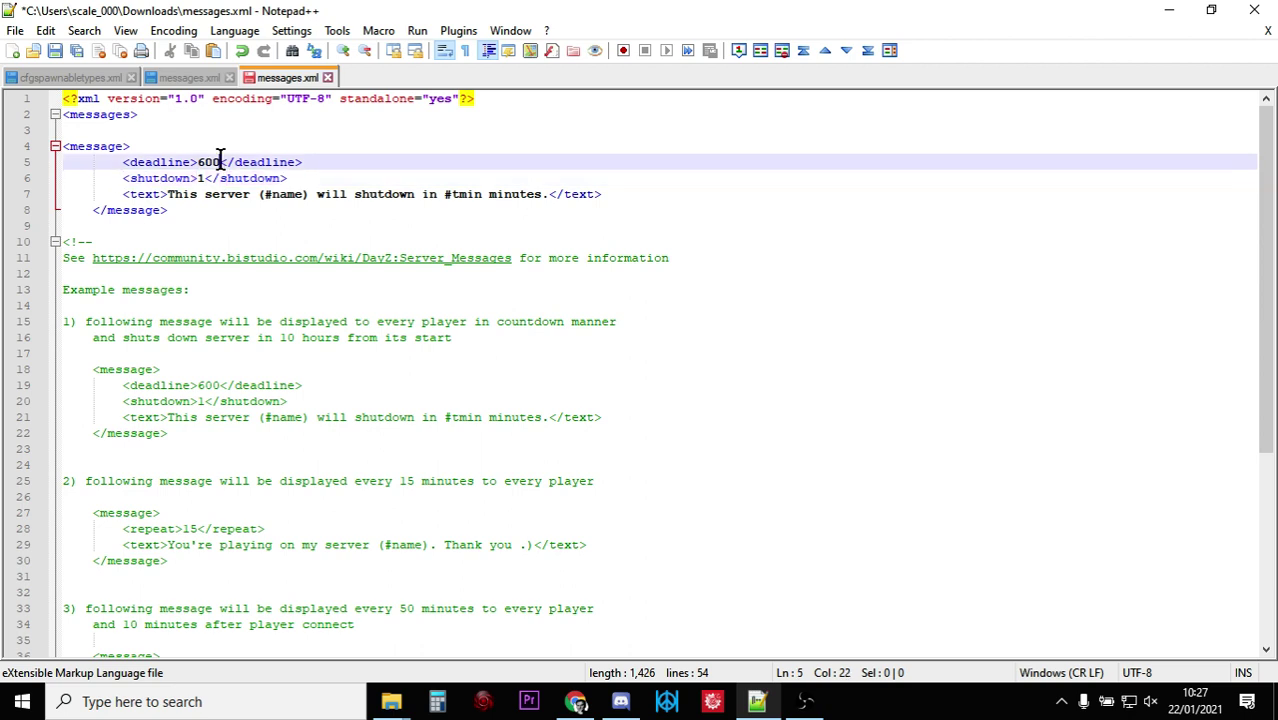
left_click(220, 178)
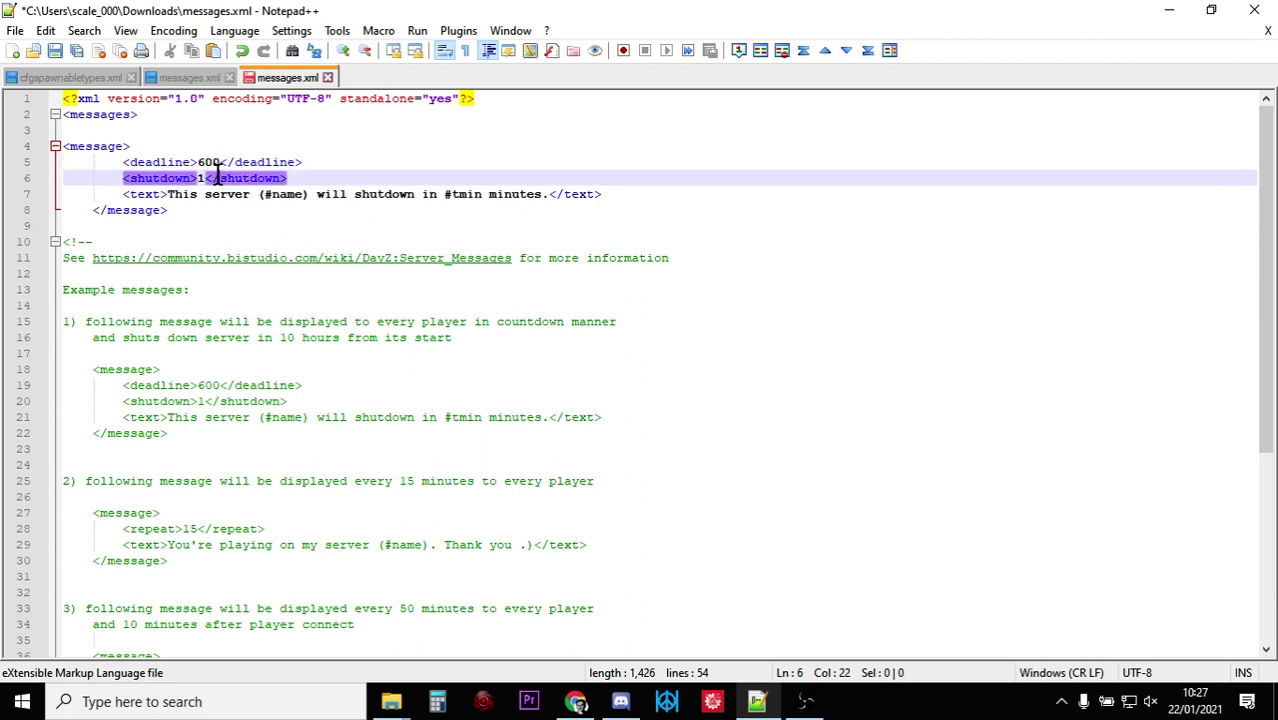
left_click(224, 196)
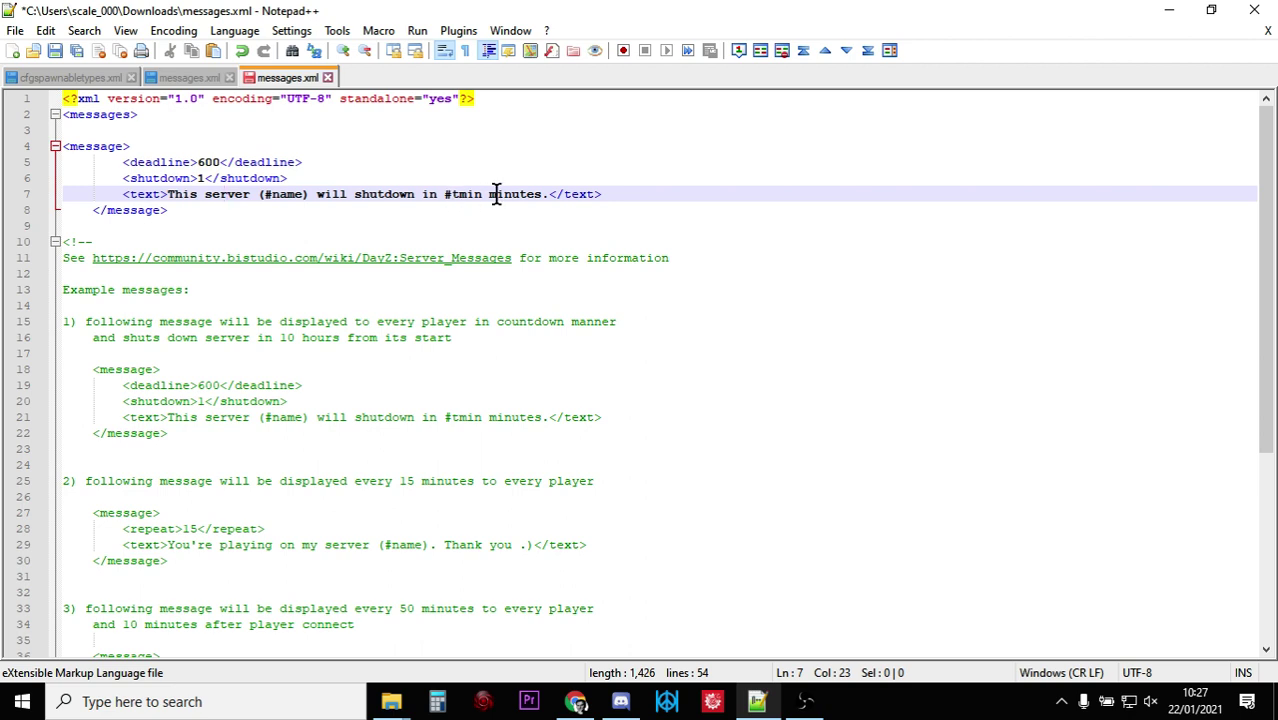
left_click(575, 704)
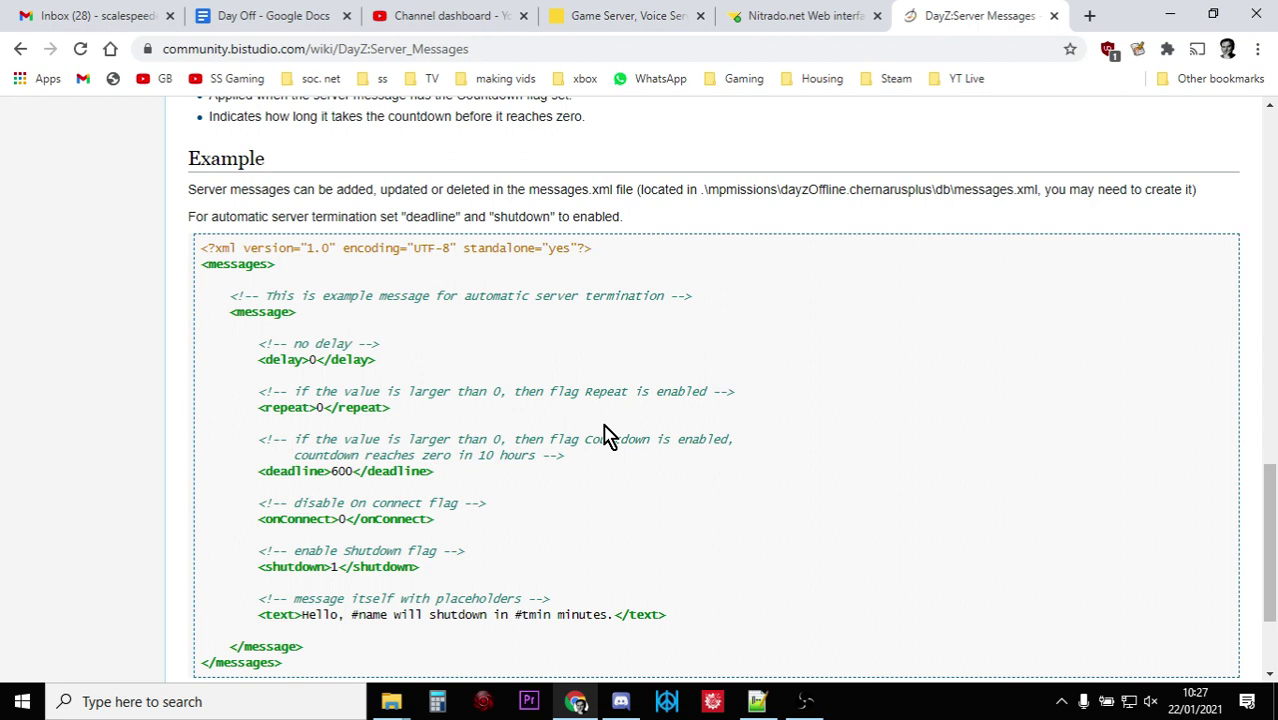
scroll(610, 432, "up", 10)
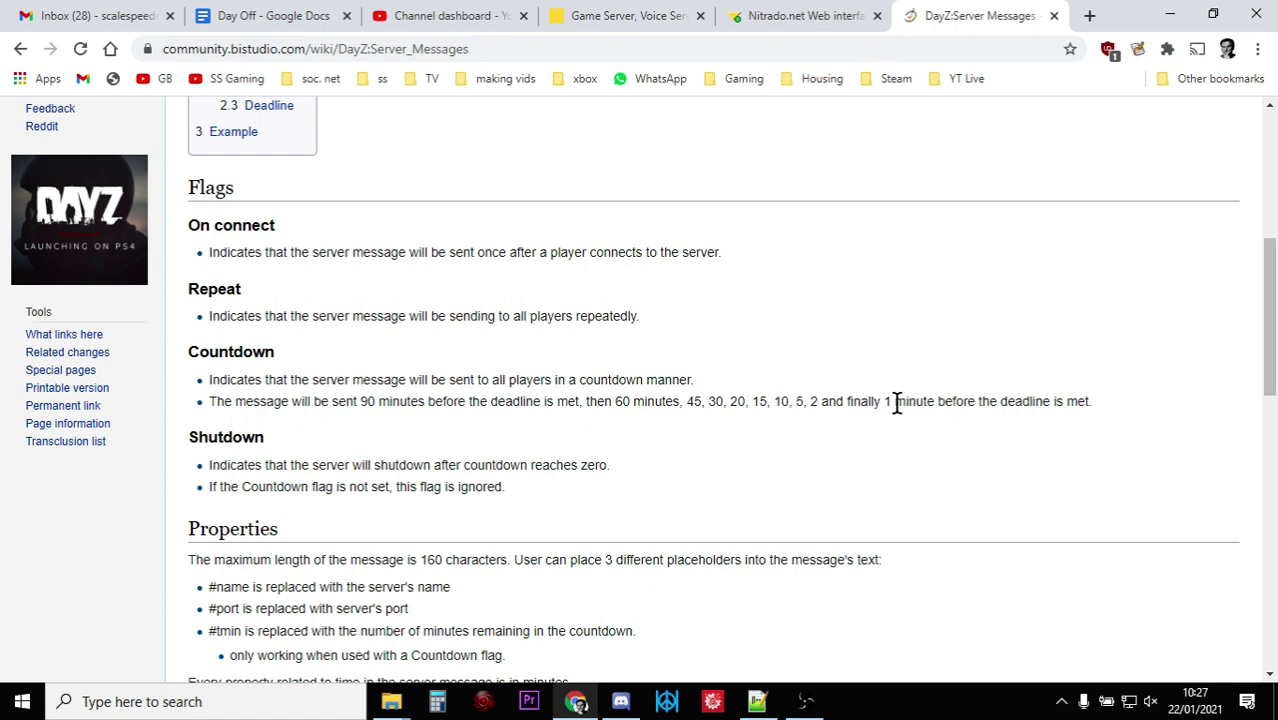
left_click(758, 690)
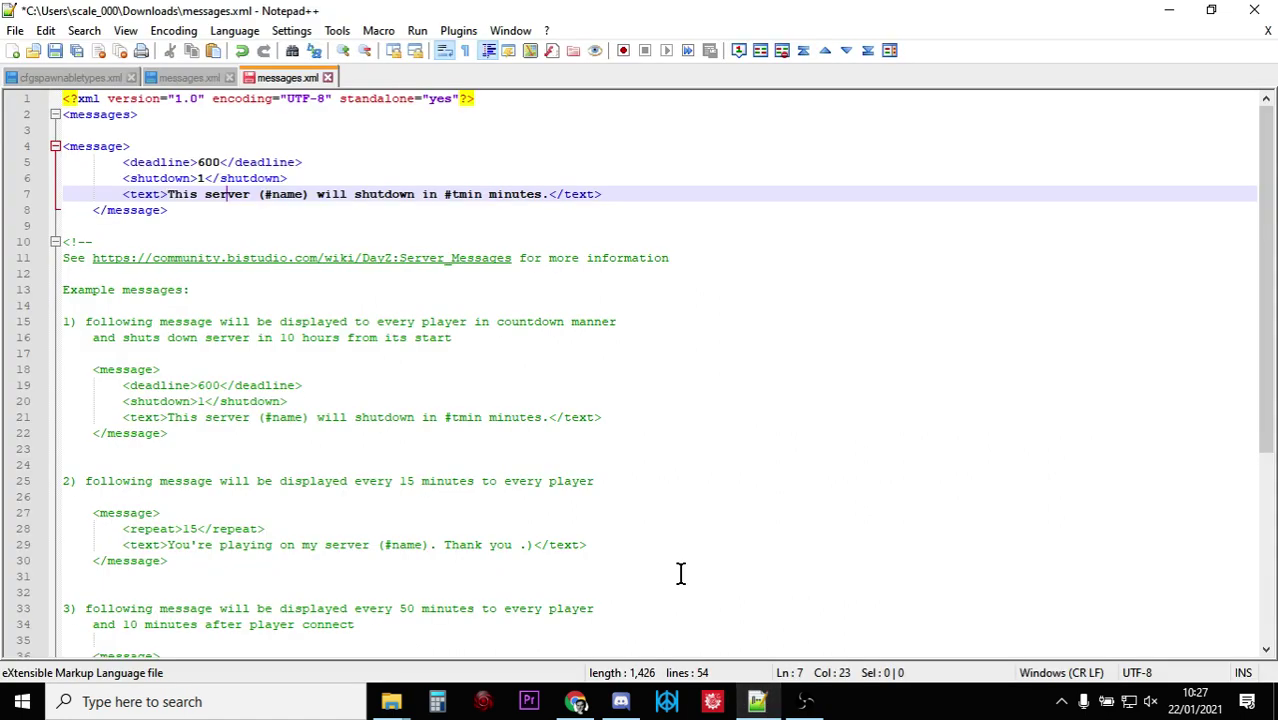
Bring messages.xml to the front and place the caret on empty line 9 below the message block.
left_click(758, 701)
left_click(486, 231)
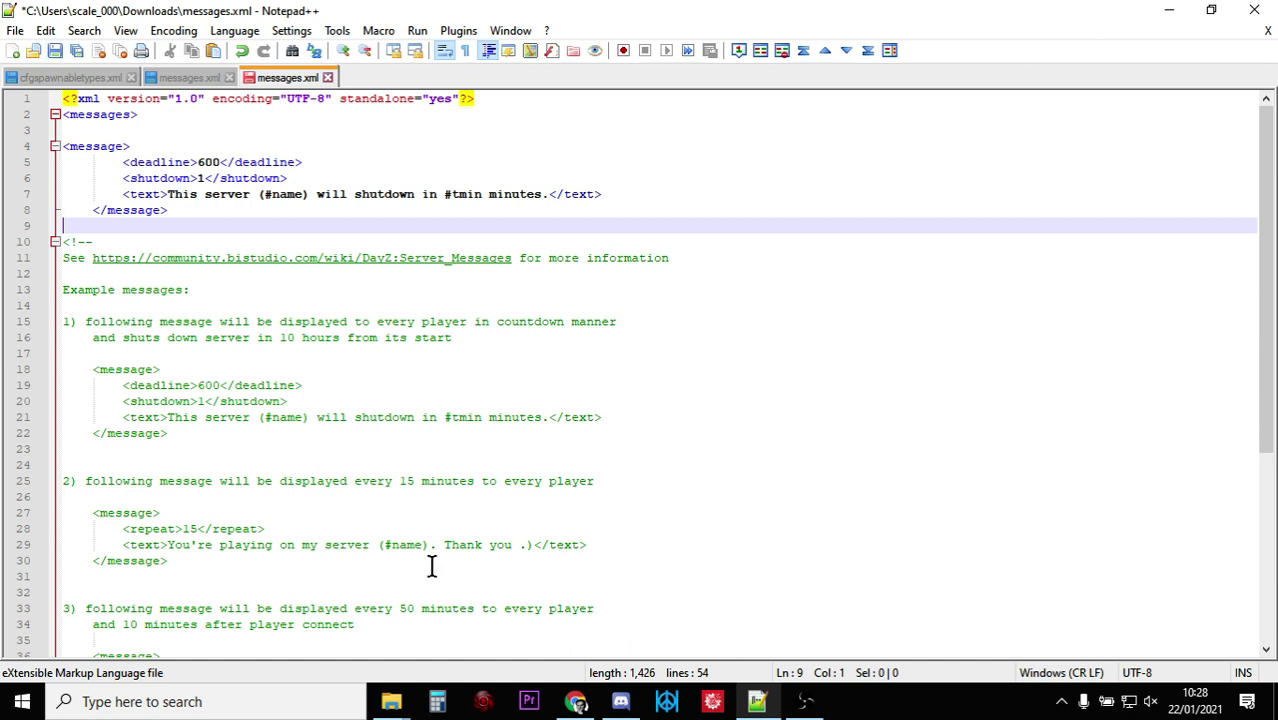
Go to the Nitrado server web interface and open Tools > Automated tasks.
left_click(575, 701)
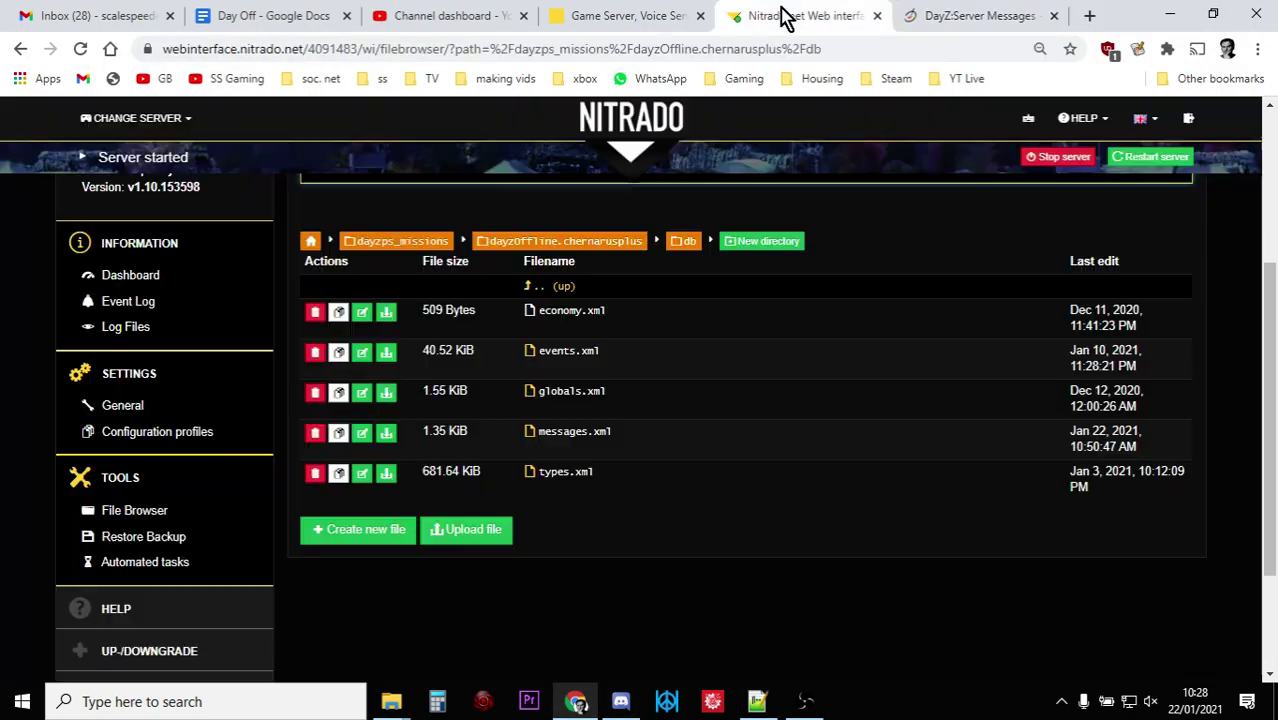
left_click(780, 16)
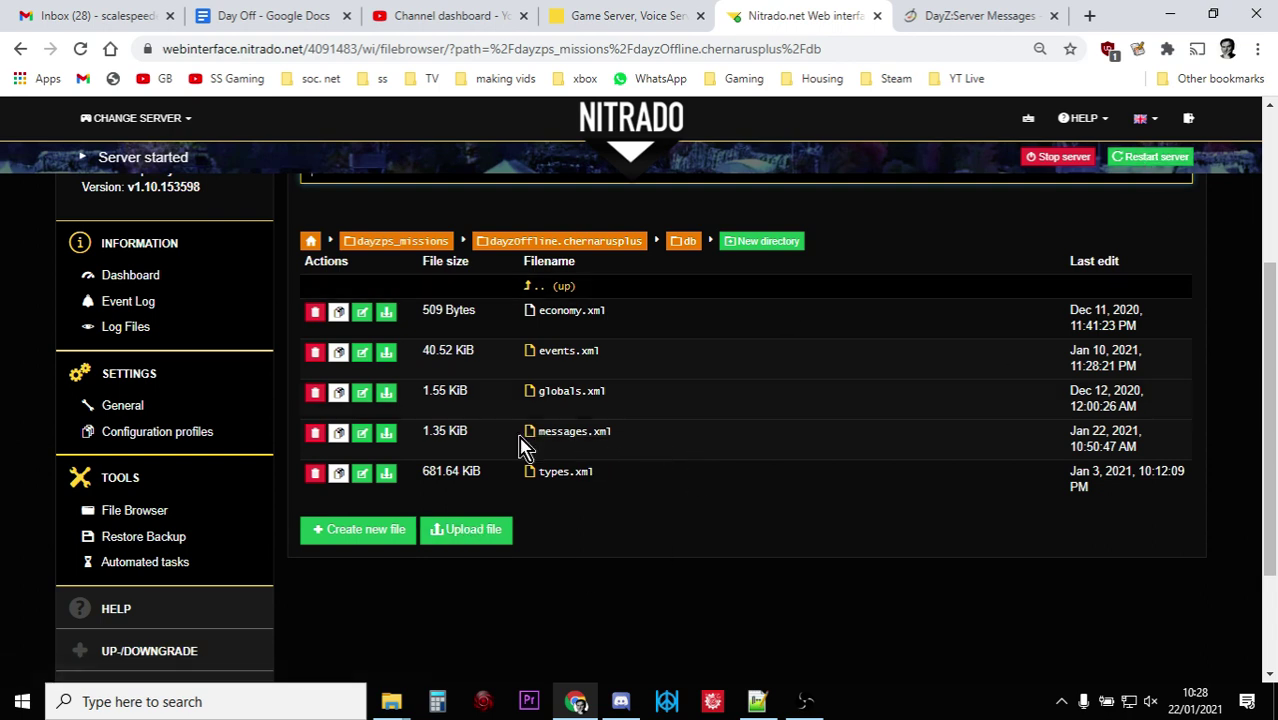
scroll(428, 479, "down", 1)
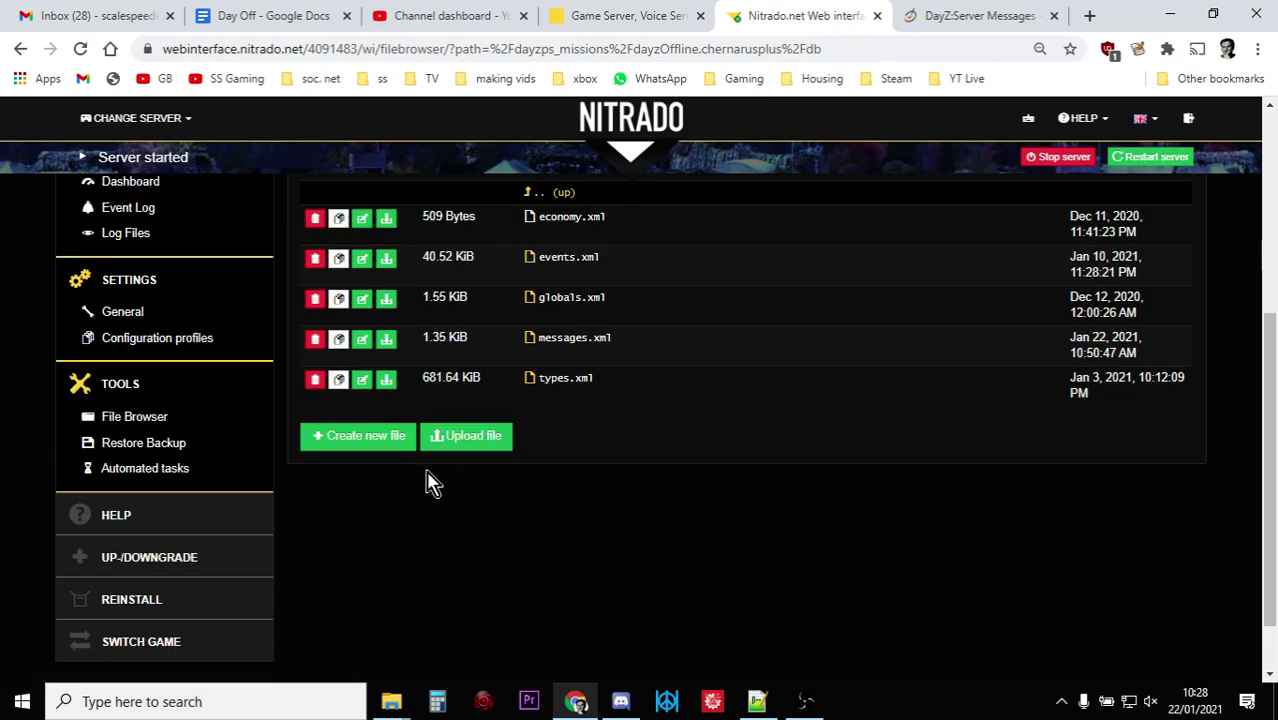
left_click(145, 469)
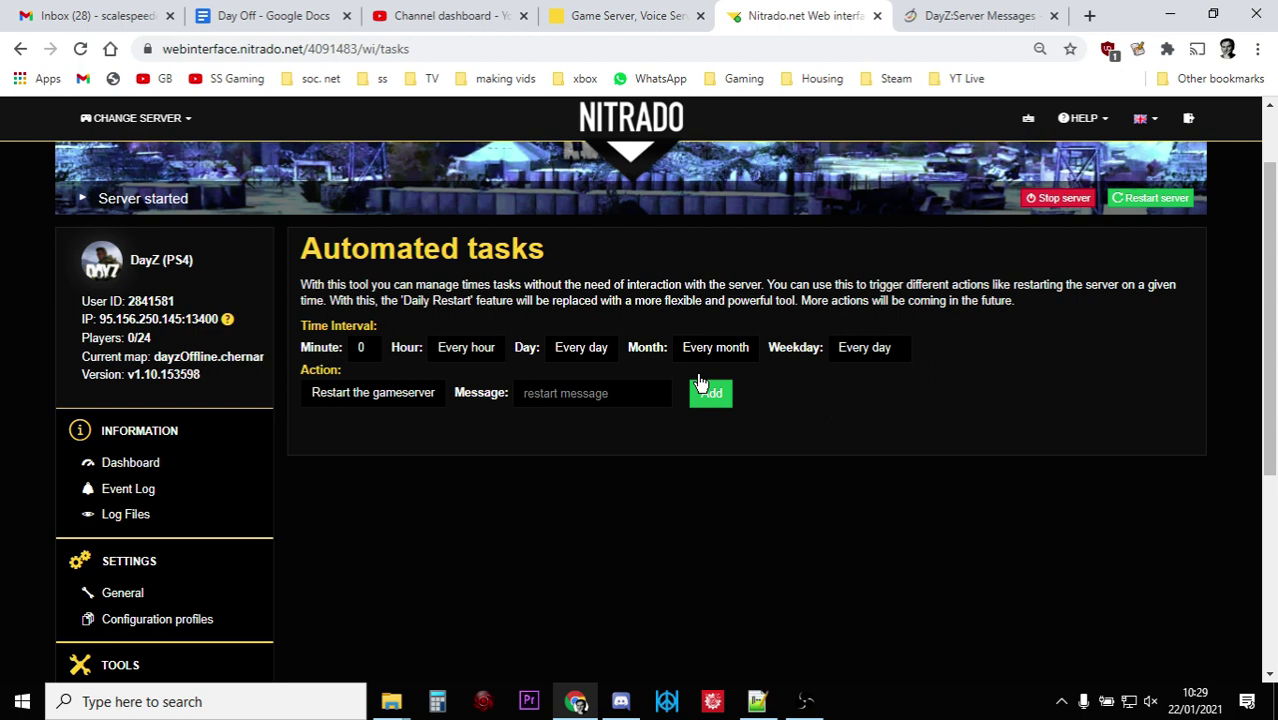
Return to messages.xml and scroll through the commented examples, like the 15-minute repeat and connect-delay messages.
left_click(988, 28)
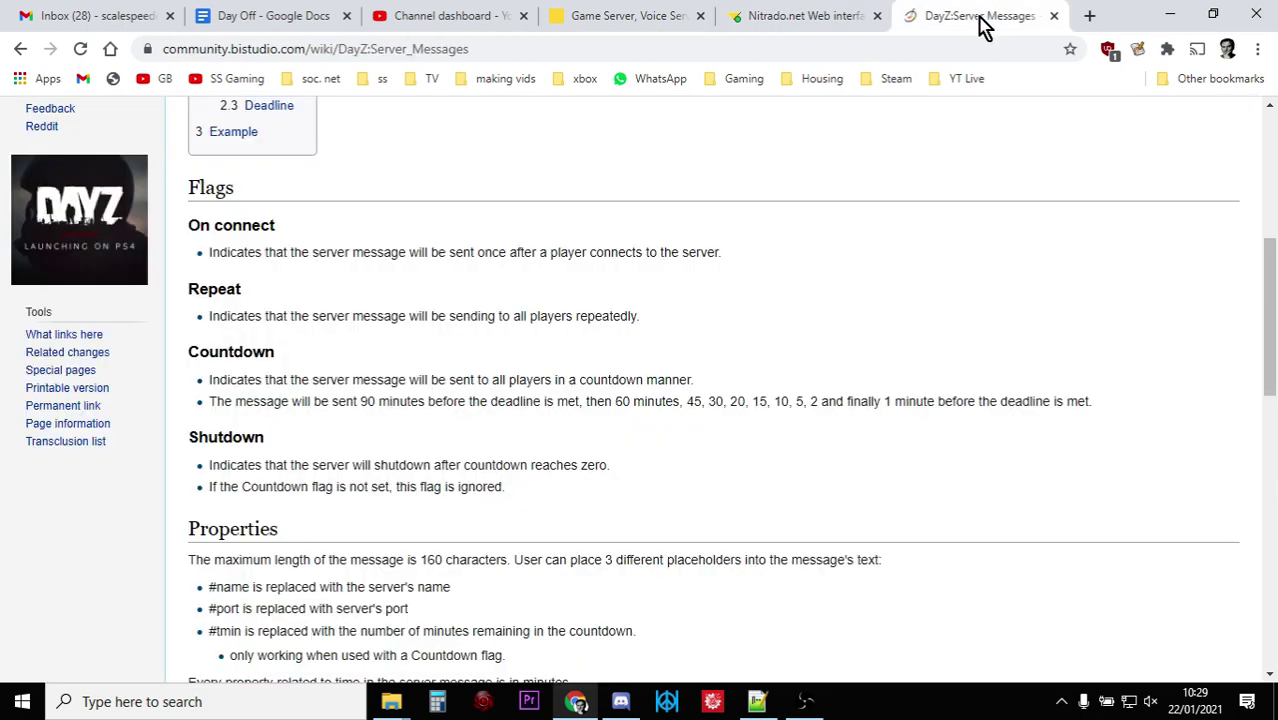
scroll(750, 170, "up", 1)
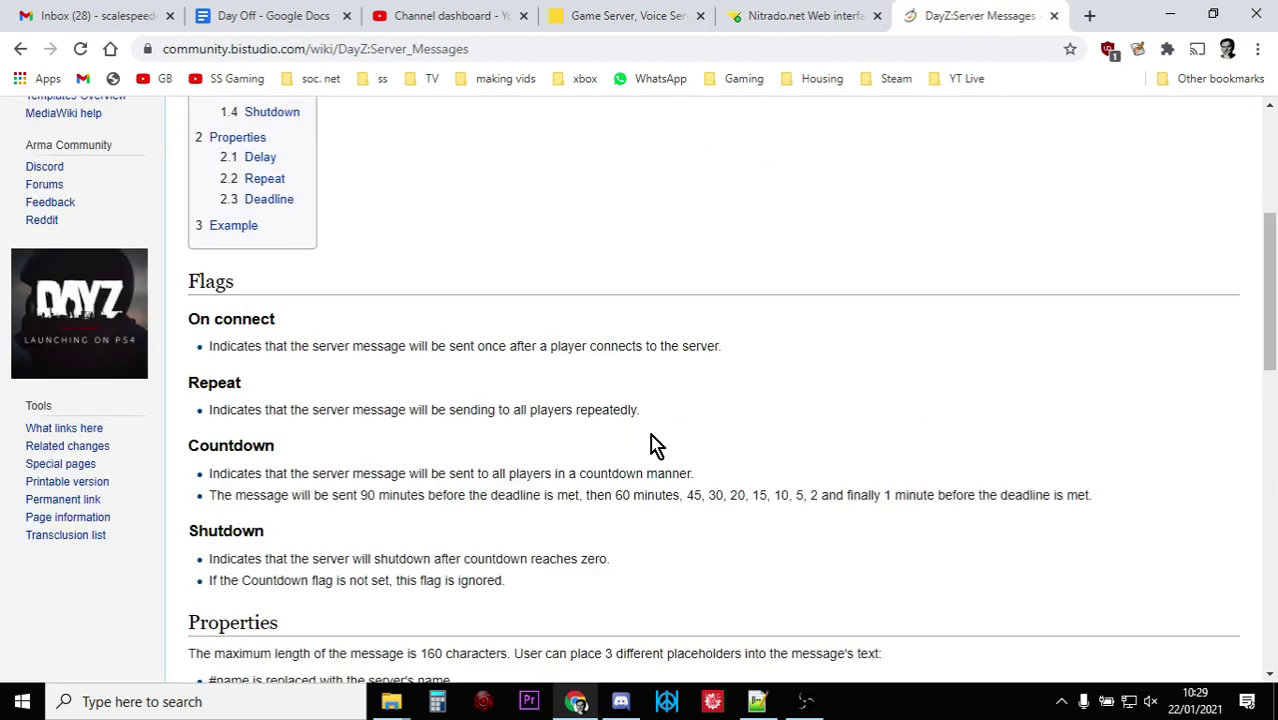
left_click(757, 705)
scroll(500, 354, "down", 1)
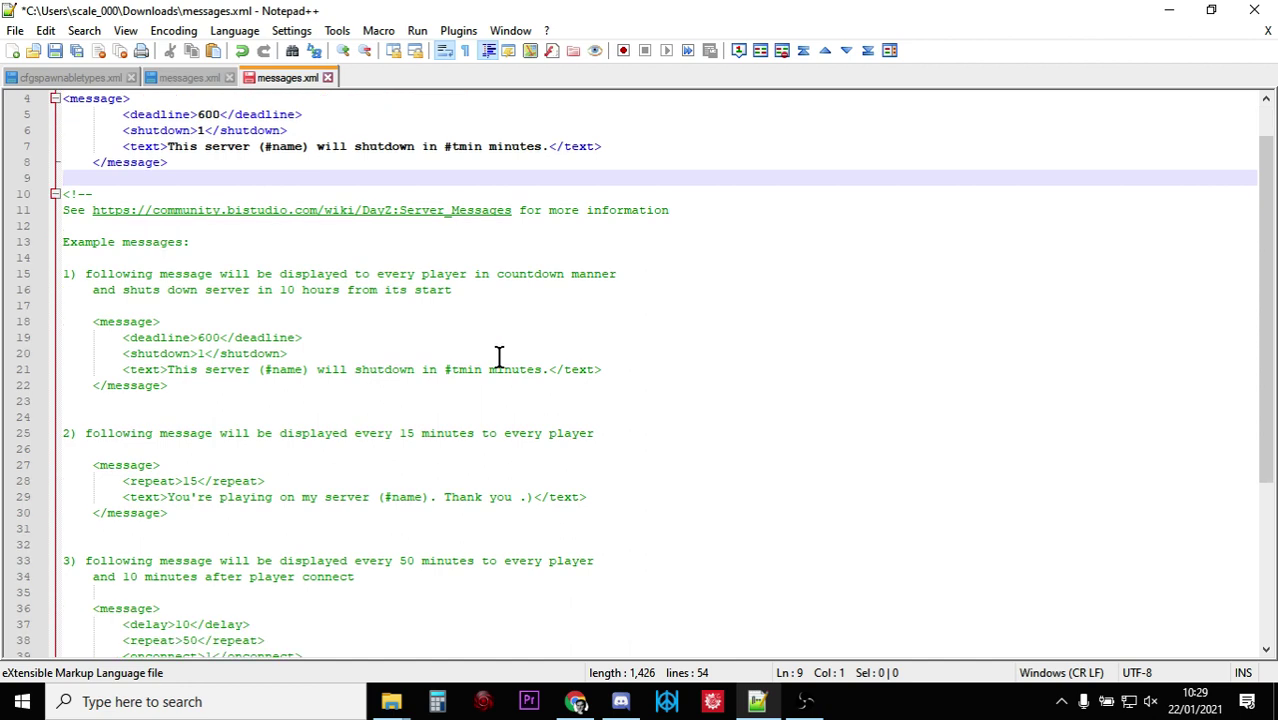
scroll(498, 357, "down", 1)
scroll(270, 320, "down", 2)
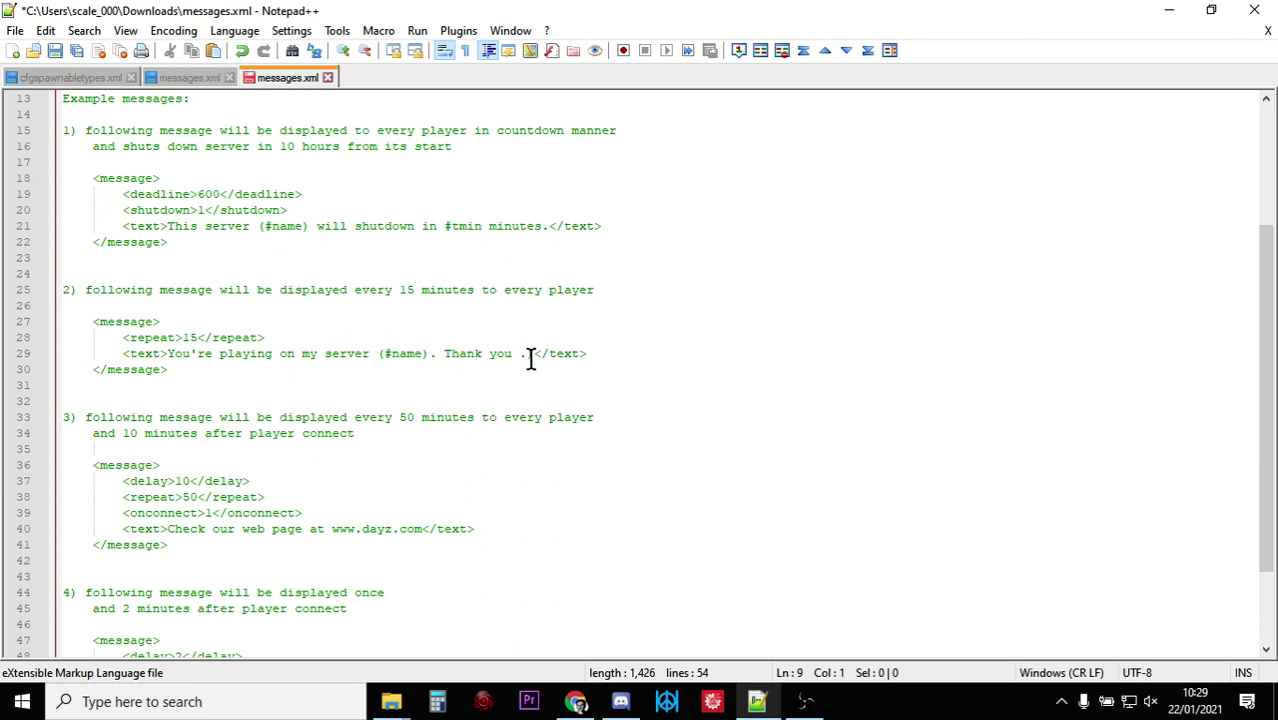
scroll(531, 360, "down", 2)
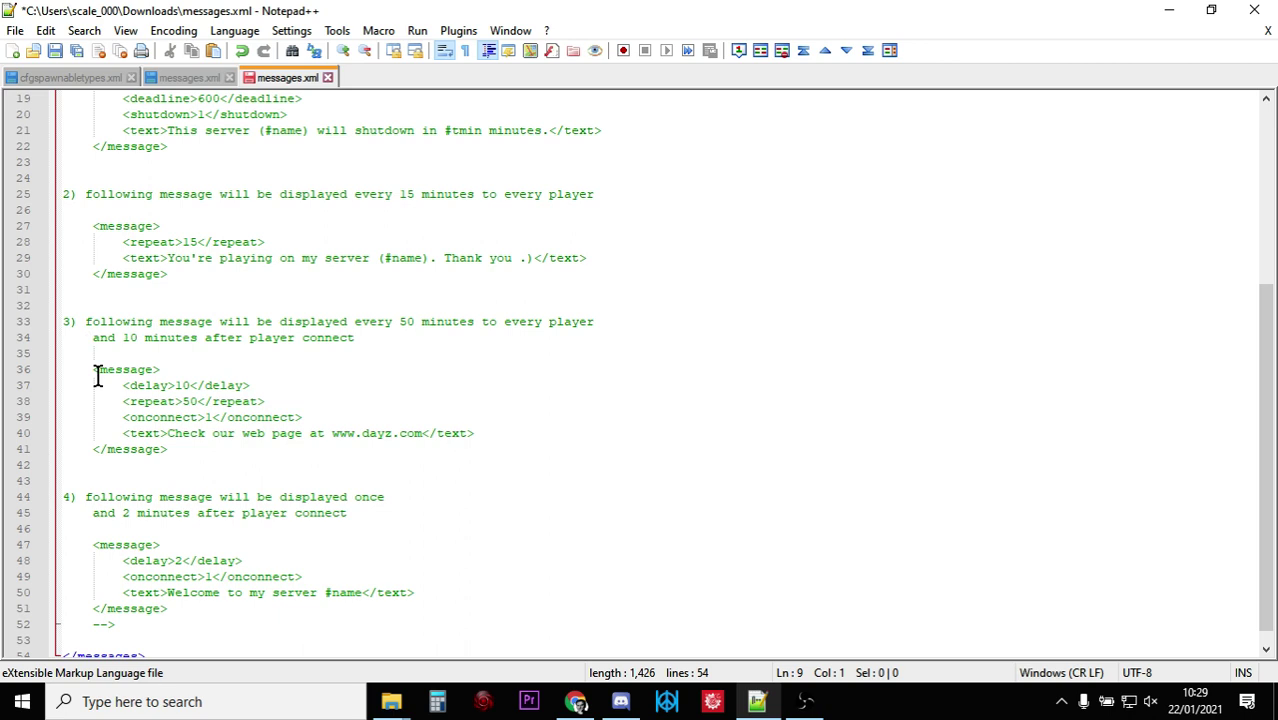
left_click_drag(90, 373, 262, 482)
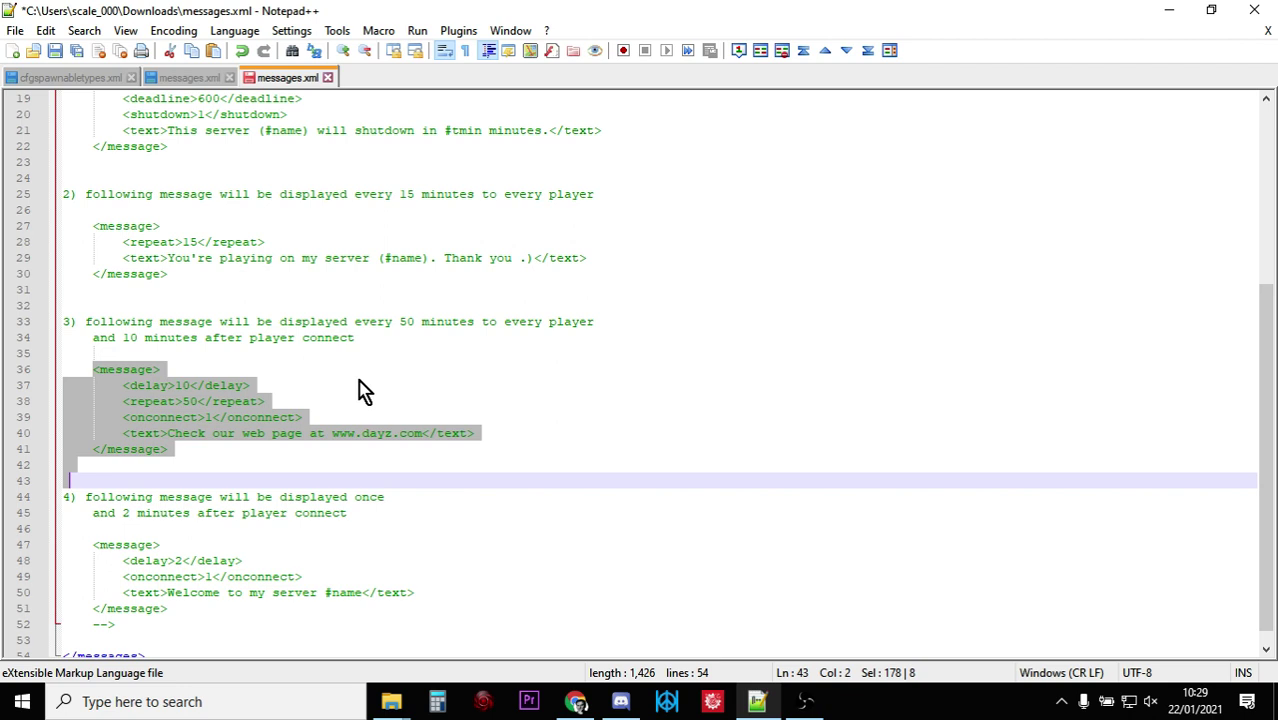
left_click(265, 389)
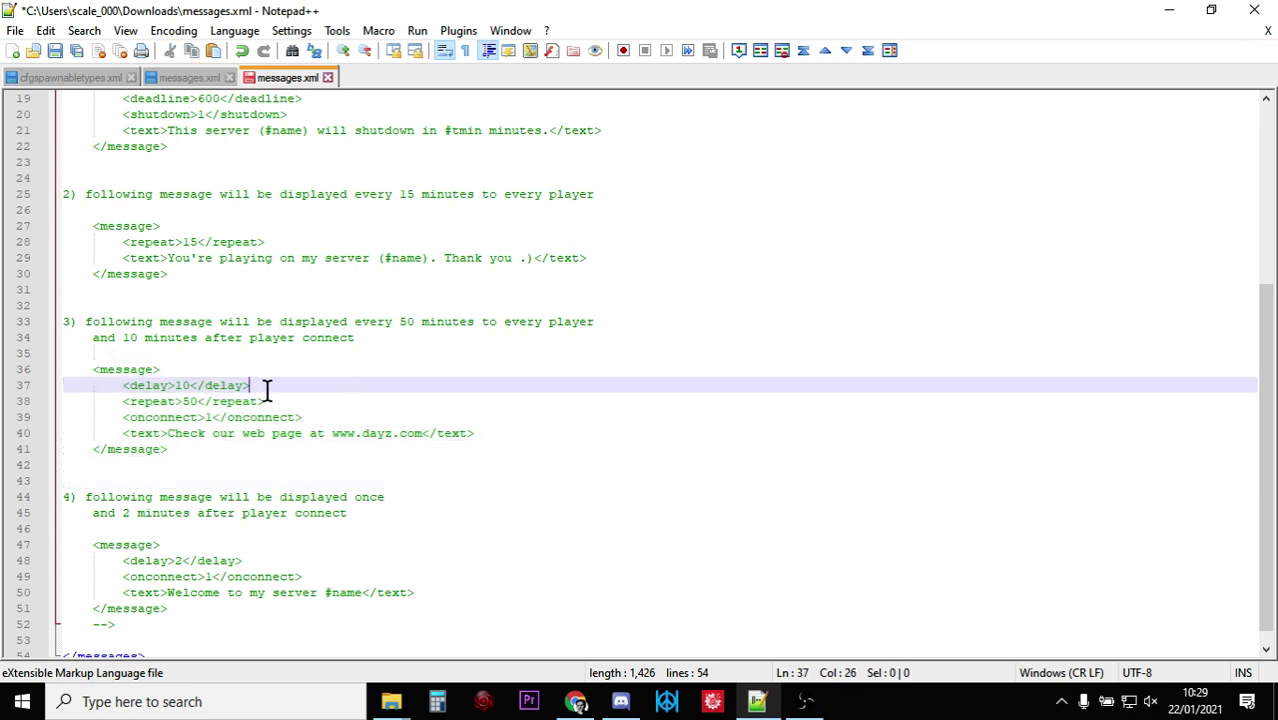
double_click(180, 385)
left_click(211, 401)
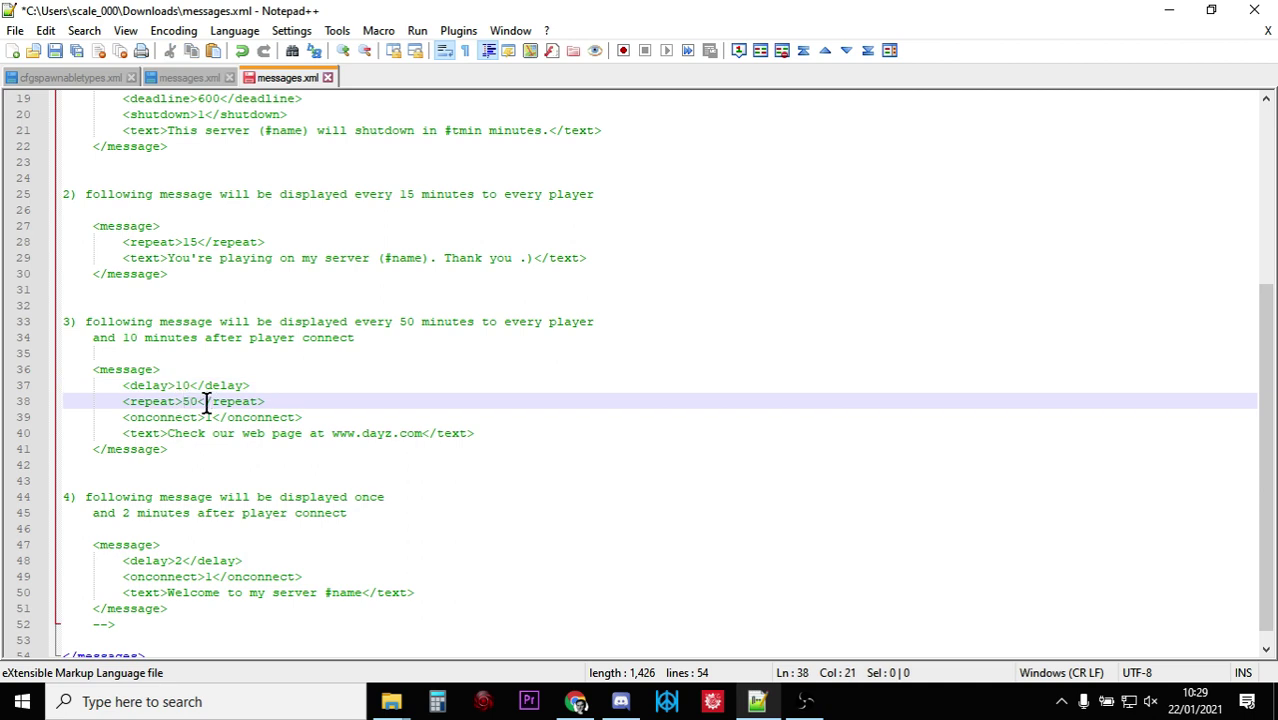
scroll(204, 401, "down", 1)
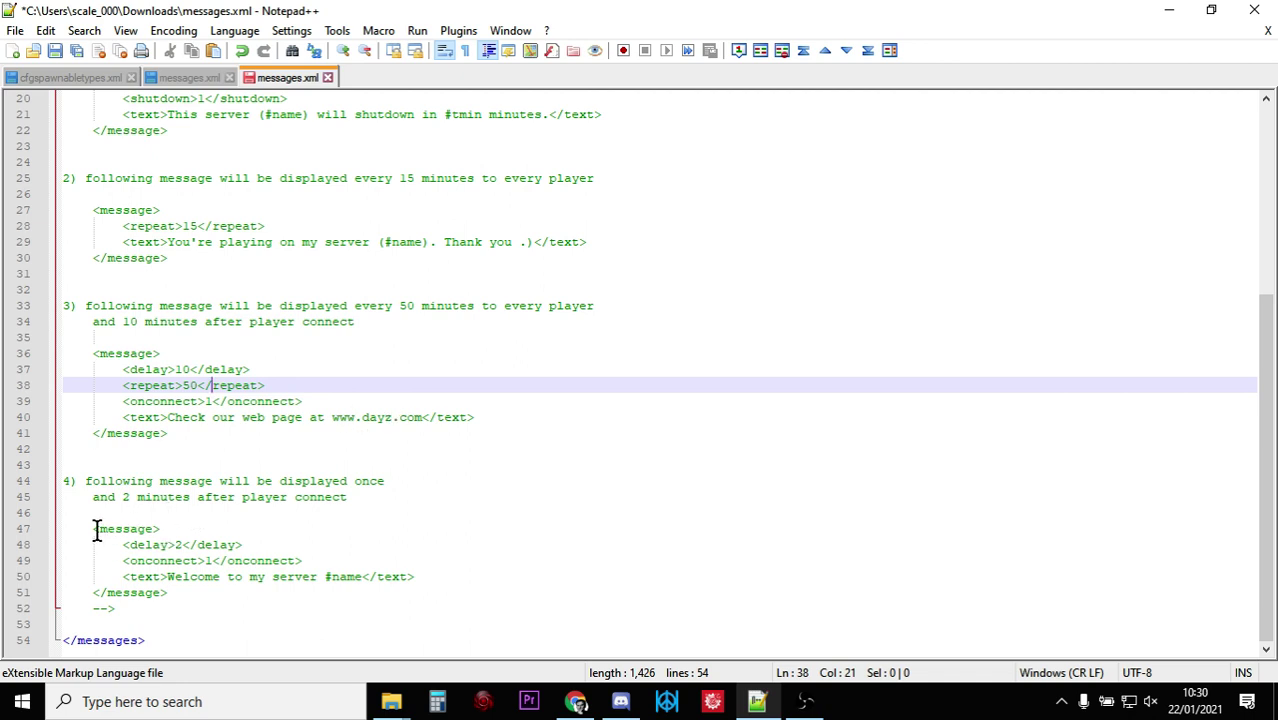
left_click_drag(95, 528, 254, 591)
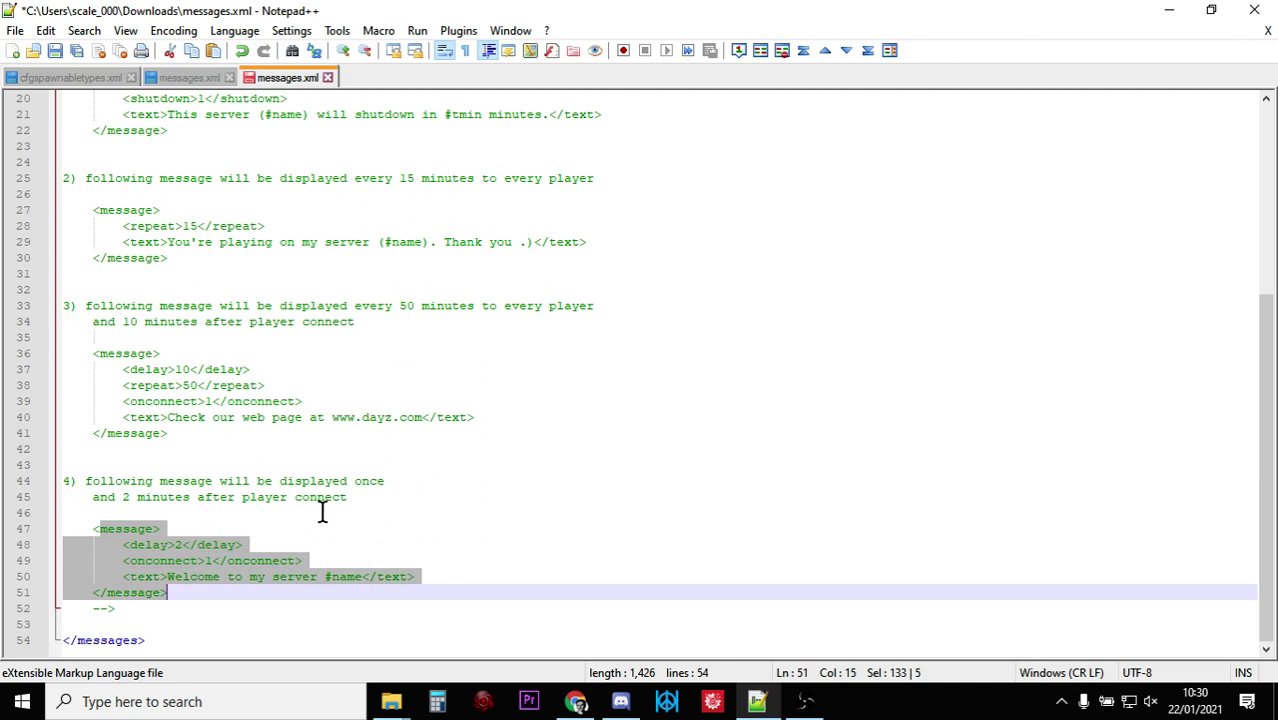
left_click(272, 533)
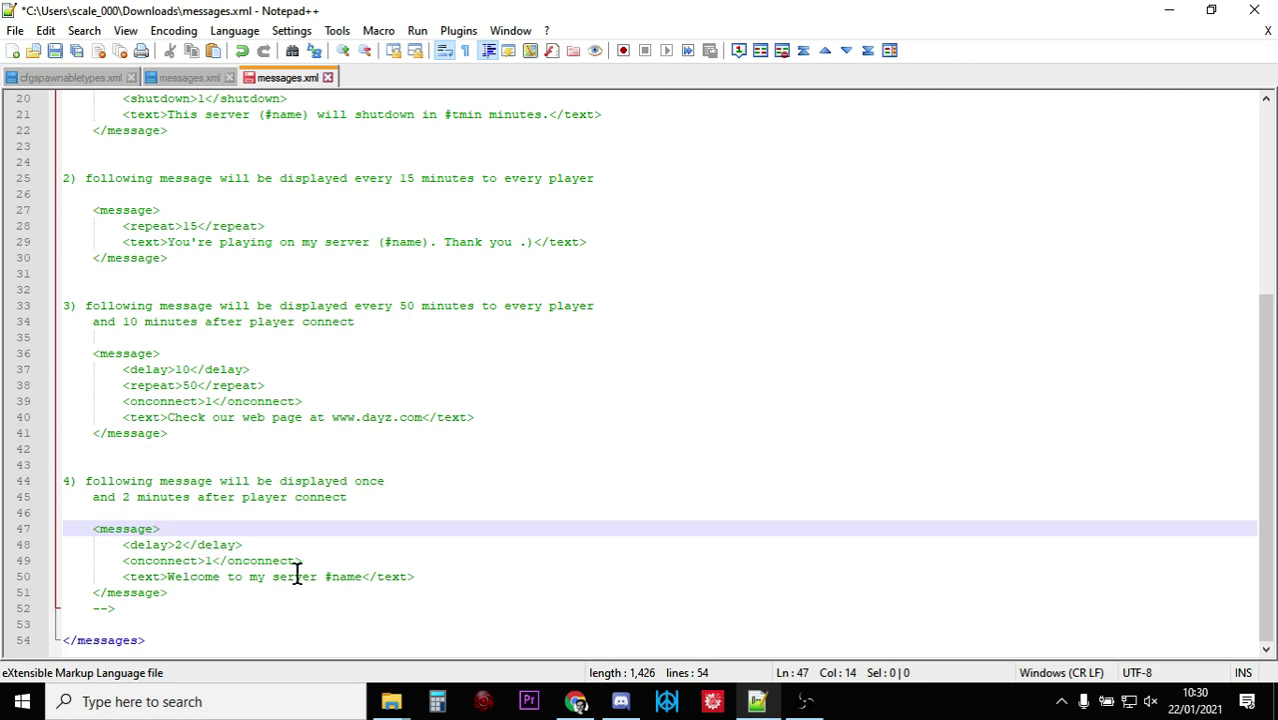
Scroll back up to the top of messages.xml.
scroll(363, 566, "up", 6)
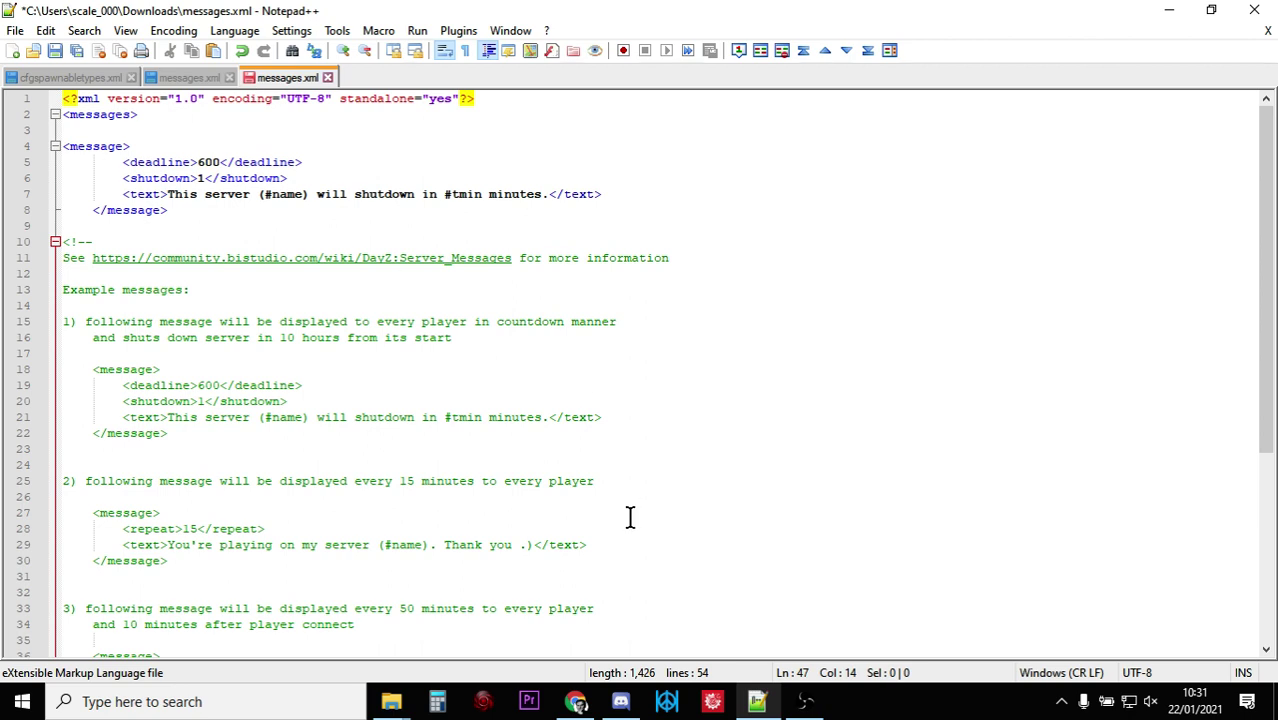
left_click(594, 704)
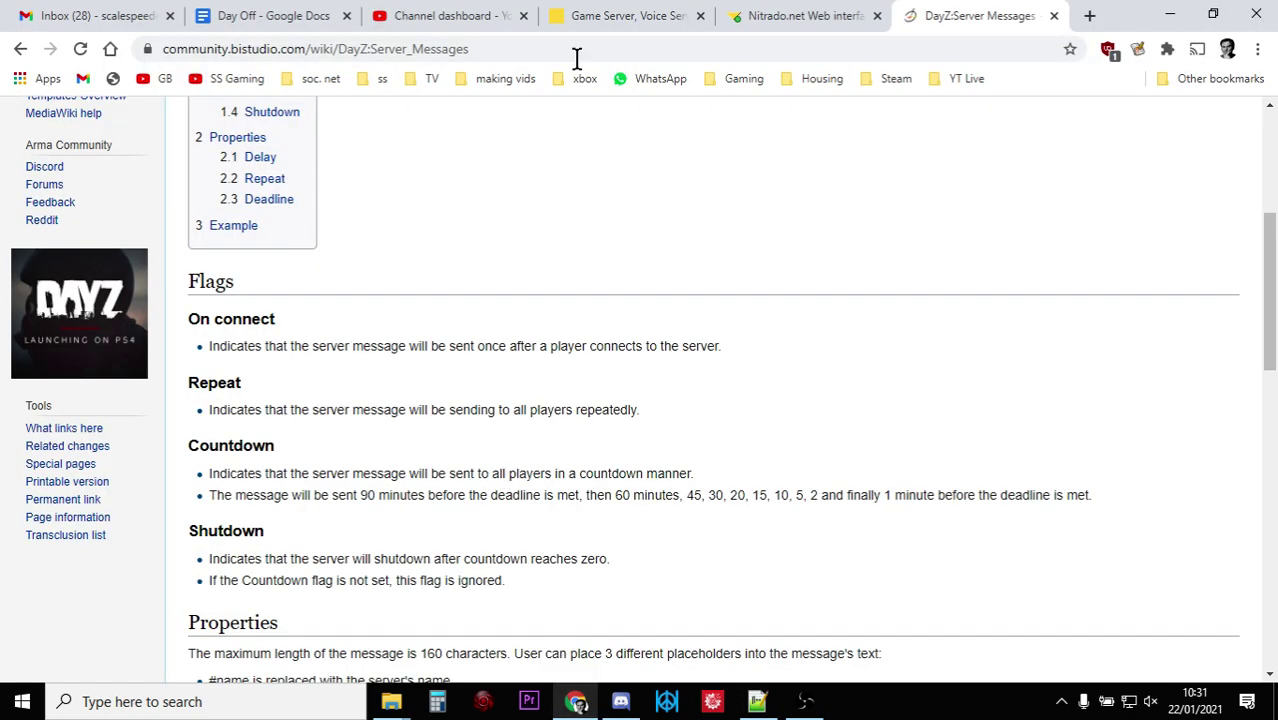
left_click(792, 16)
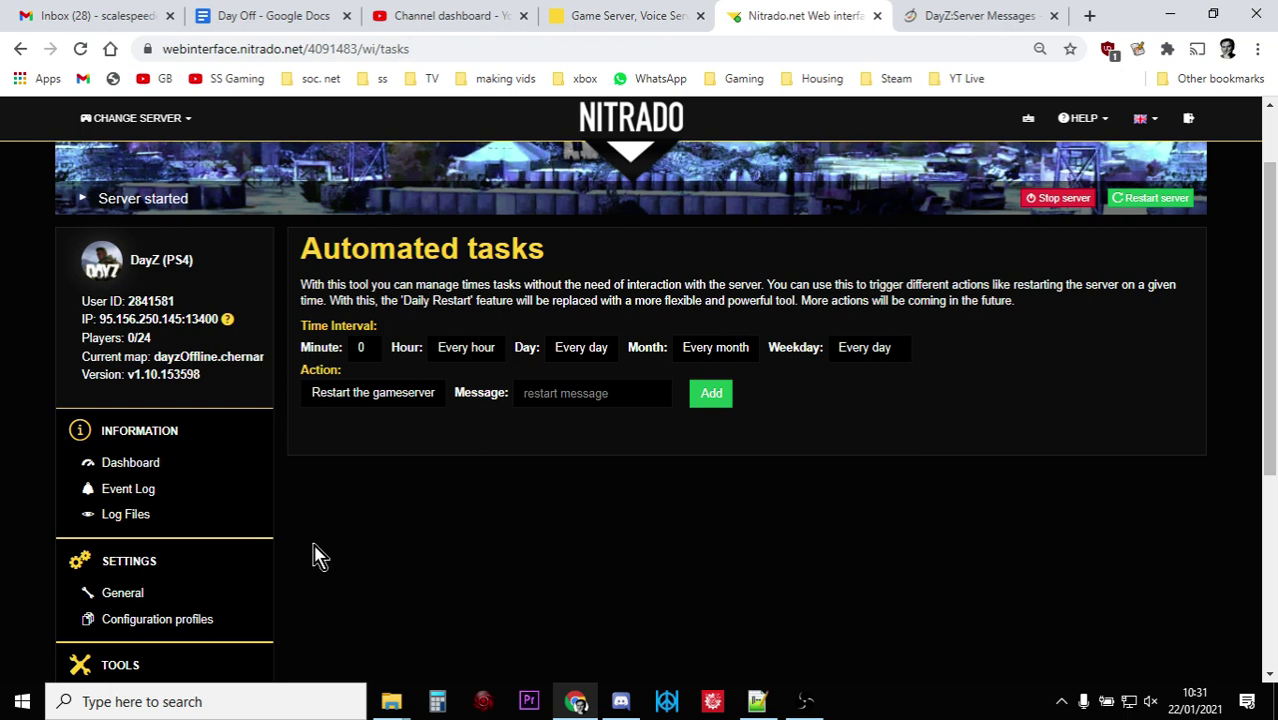
scroll(314, 556, "down", 1)
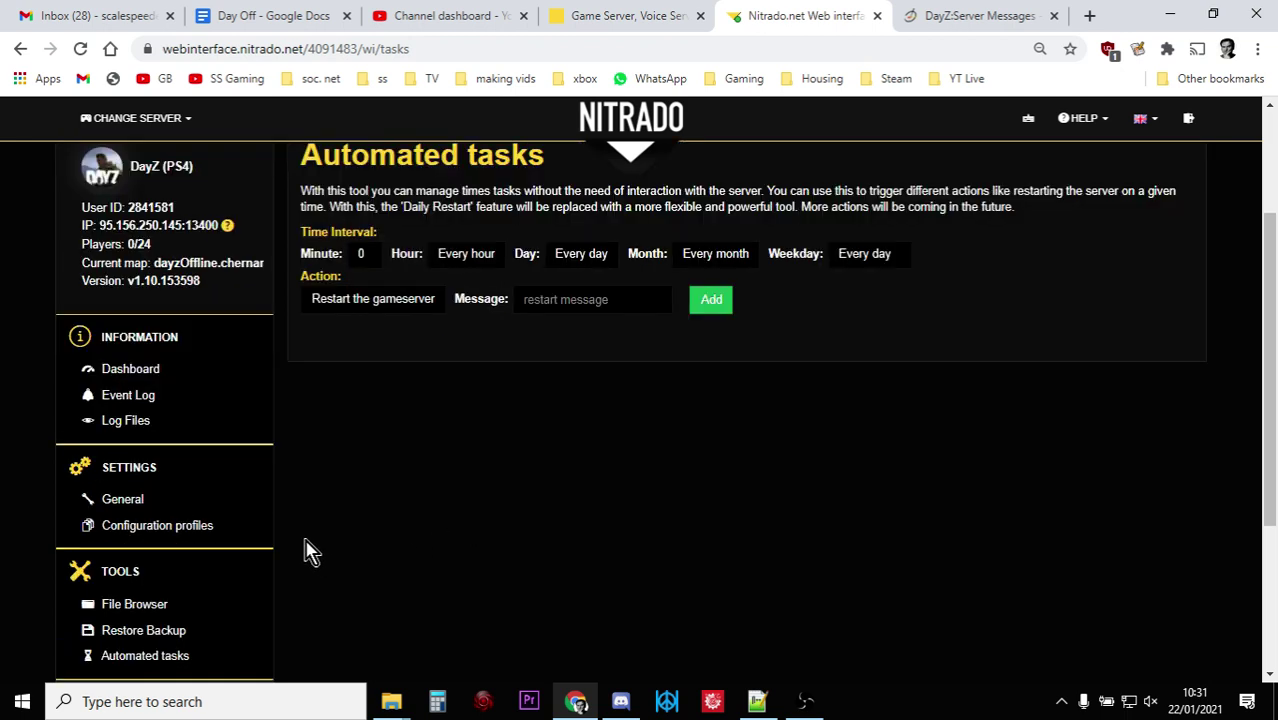
left_click(930, 16)
scroll(830, 368, "up", 3)
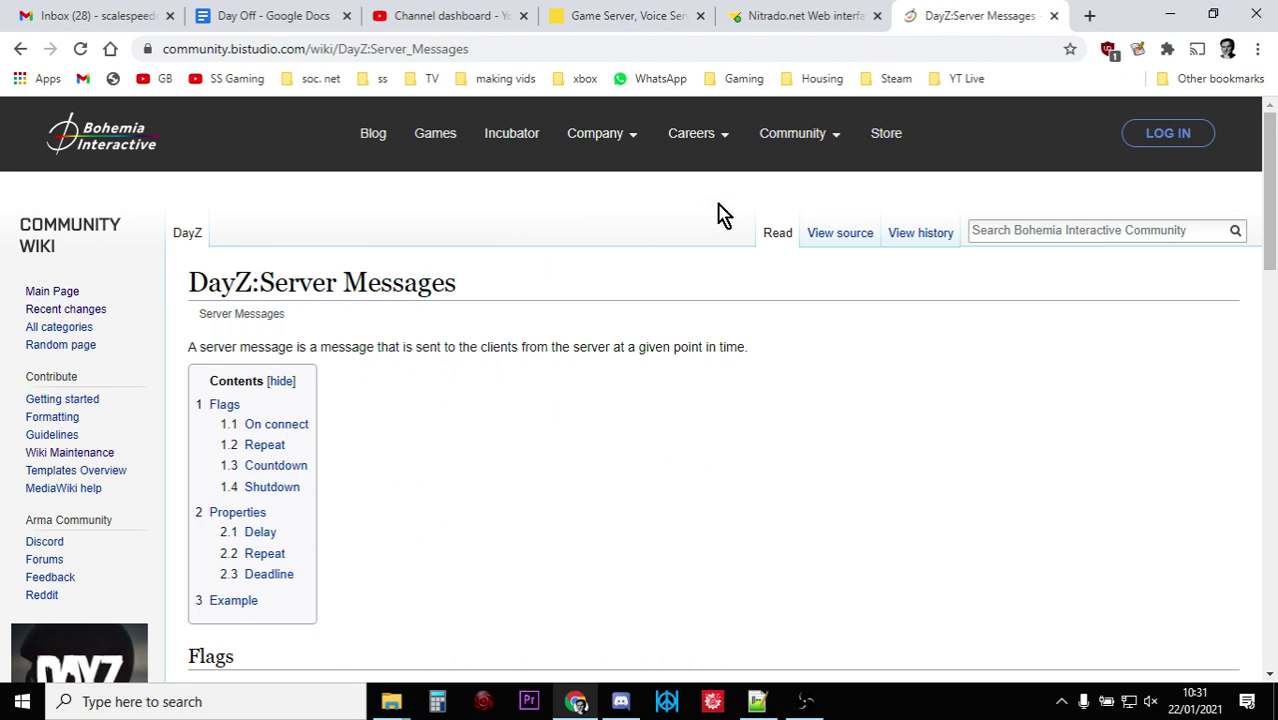
mouse_move(790, 150)
left_click(757, 701)
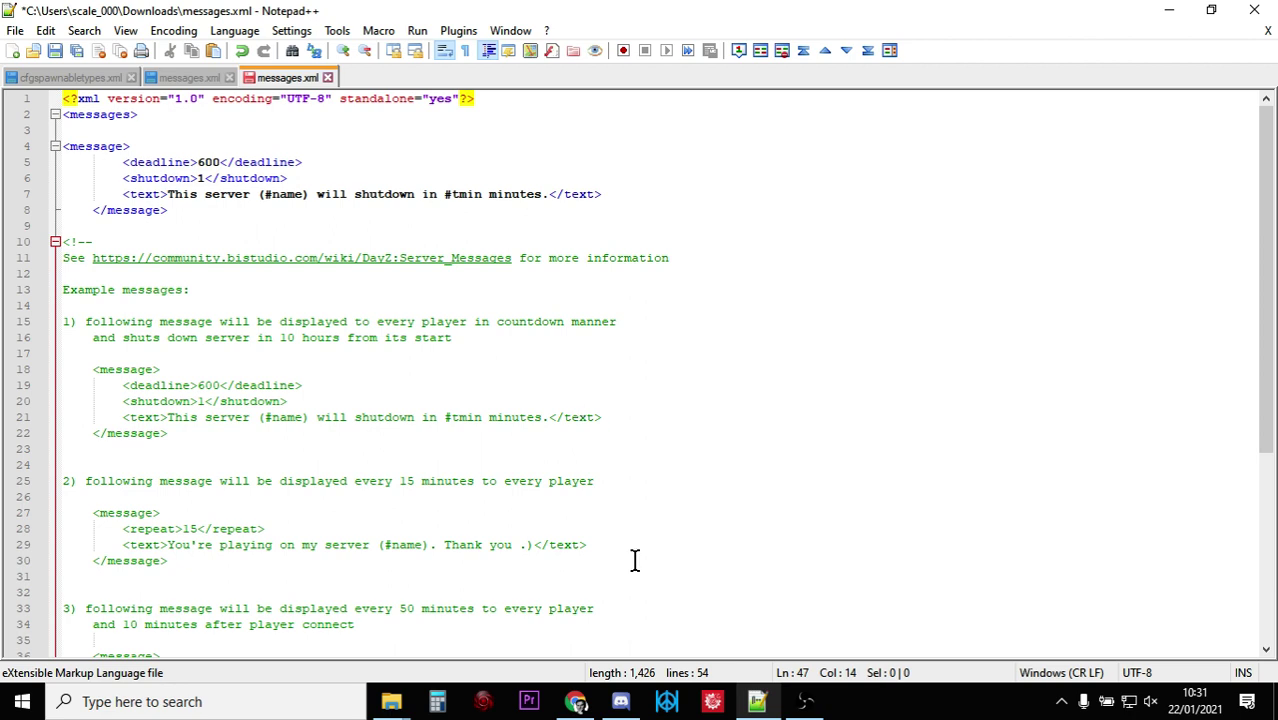
left_click(586, 706)
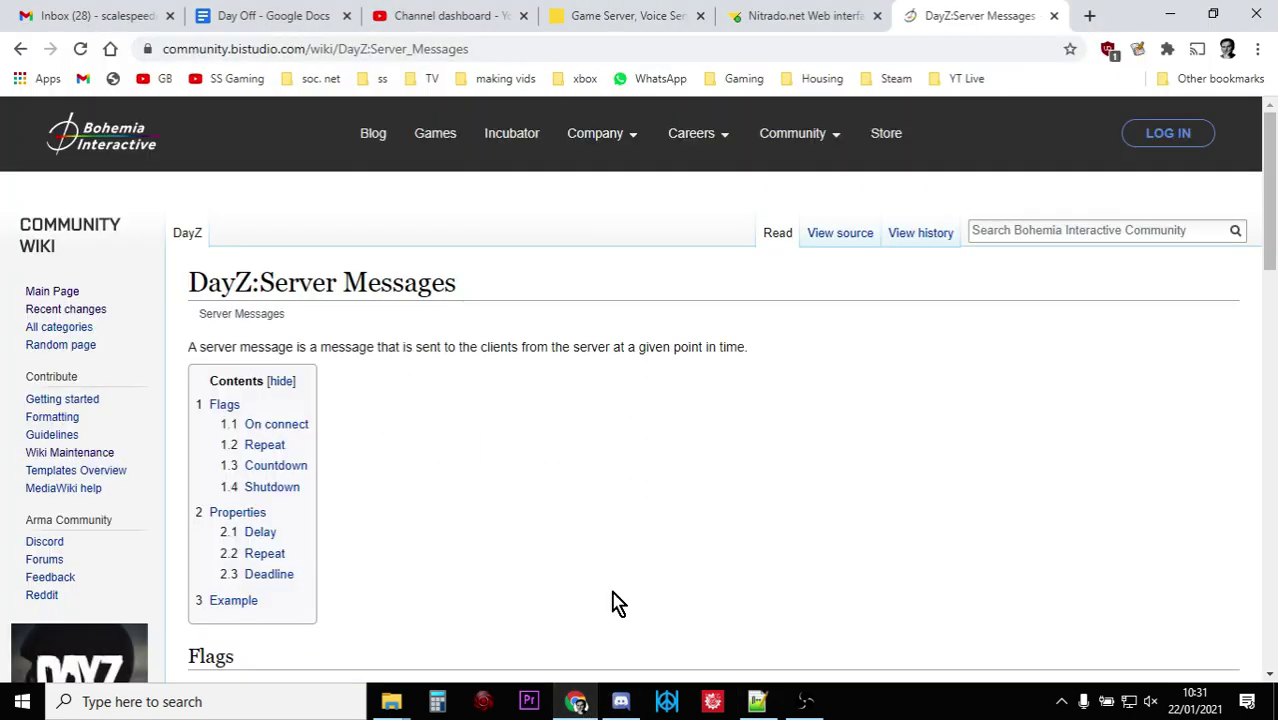